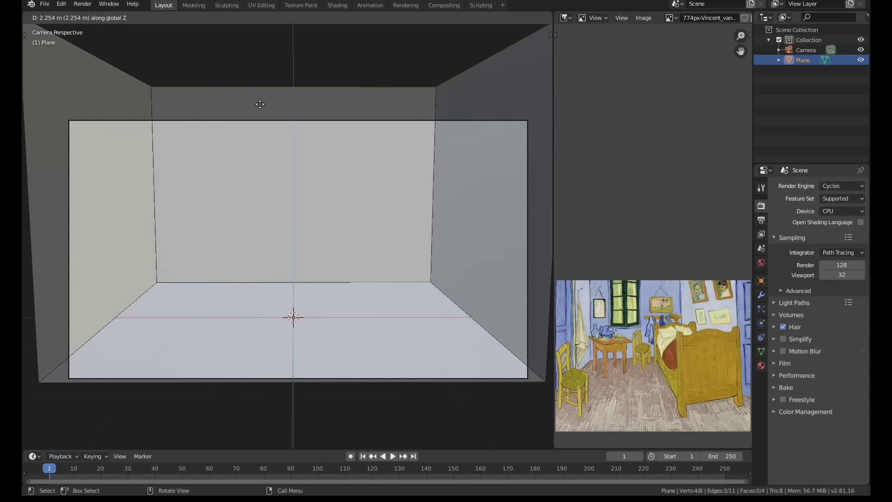
# Raise the room's walls about 2.25 m along Z and bevel the back-left vertical corner about 0.43 m wide with one segment
pyautogui.click(293, 315)
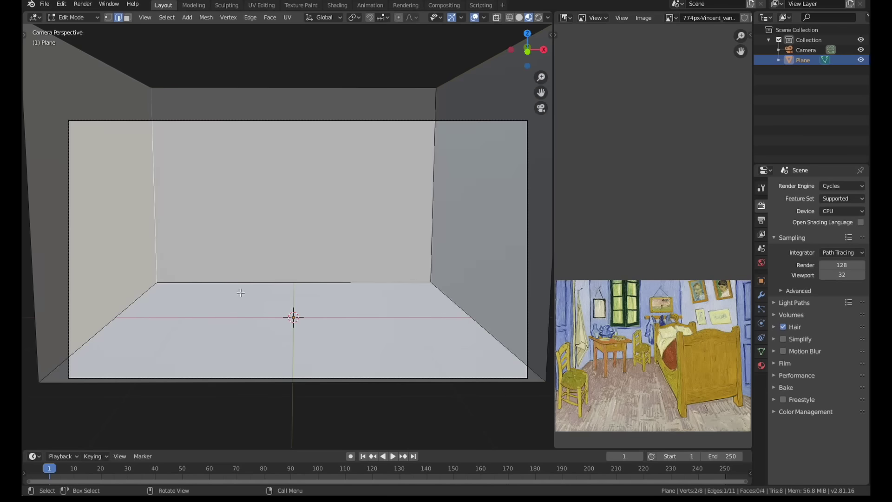
pyautogui.hotkey('ctrl', 'b')
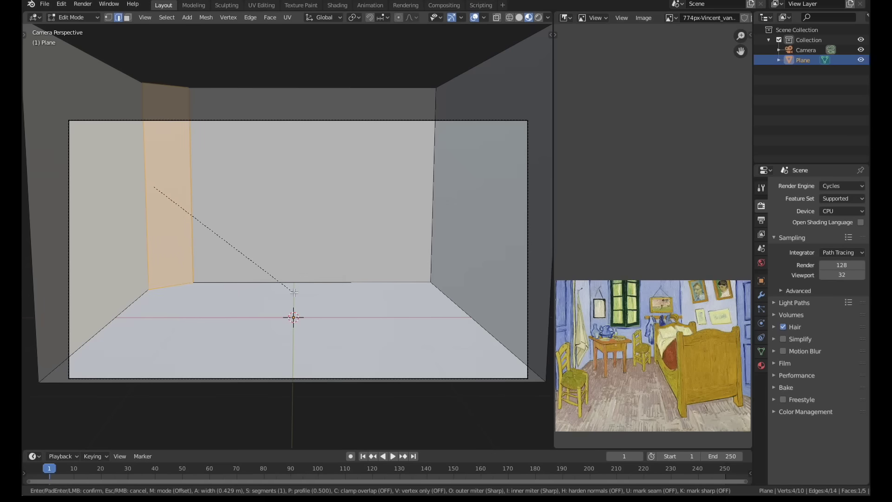
pyautogui.click(294, 292)
pyautogui.hotkey('alt', 'a')
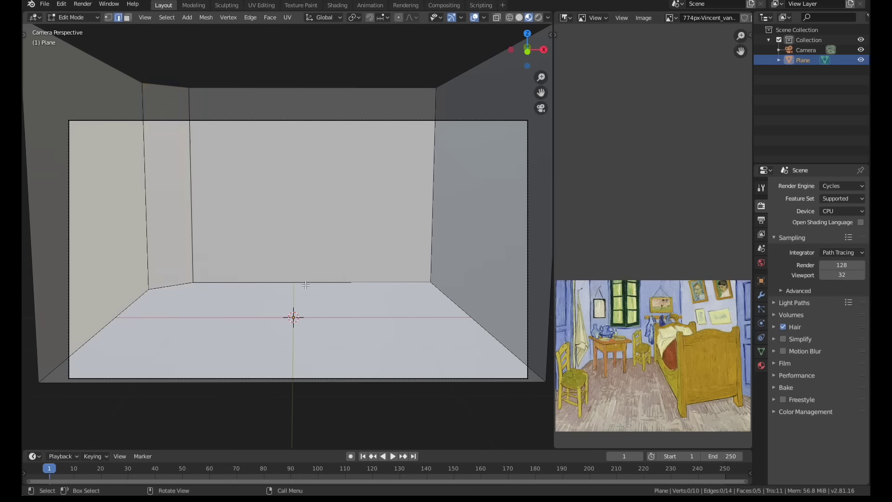
# Add two horizontal loop cuts around the walls and raise the upper loop along Z close to the walls' top edge
pyautogui.scroll(1, 446, 148)
pyautogui.click(446, 148)
pyautogui.click(441, 134)
pyautogui.keyDown('alt'); pyautogui.click(373, 138); pyautogui.keyUp('alt')
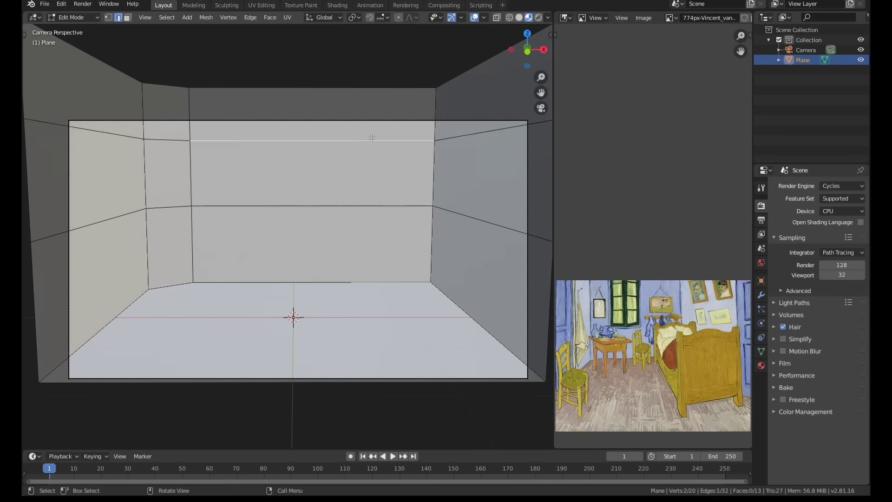
pyautogui.press('g')
pyautogui.press('z')
pyautogui.click(359, 134)
# Add two vertical loop cuts to the back wall and bring them closer together with an X scale of about 0.741
pyautogui.hotkey('ctrl', 'r')
pyautogui.click(337, 119)
pyautogui.rightClick(333, 112)
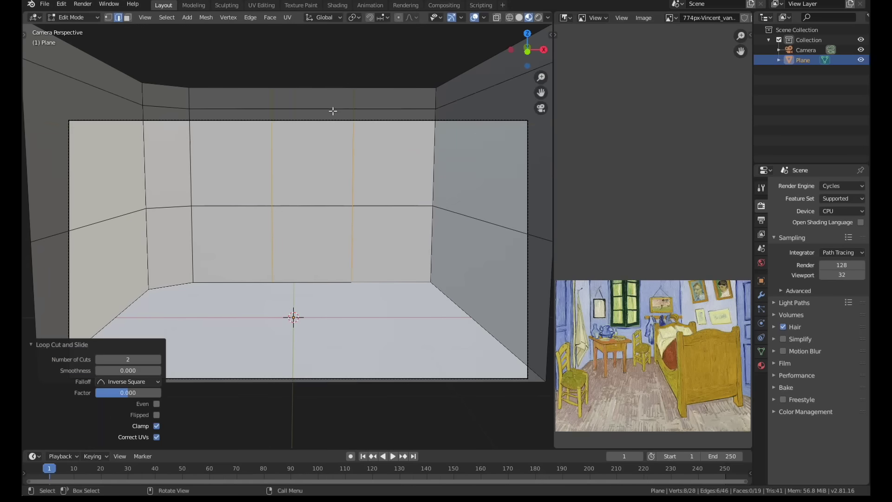
pyautogui.press('s')
pyautogui.press('x')
pyautogui.click(400, 195)
# Move both vertical loops about -0.92 m along X and shift the right one slightly back to widen the gap
pyautogui.press('g')
pyautogui.press('x')
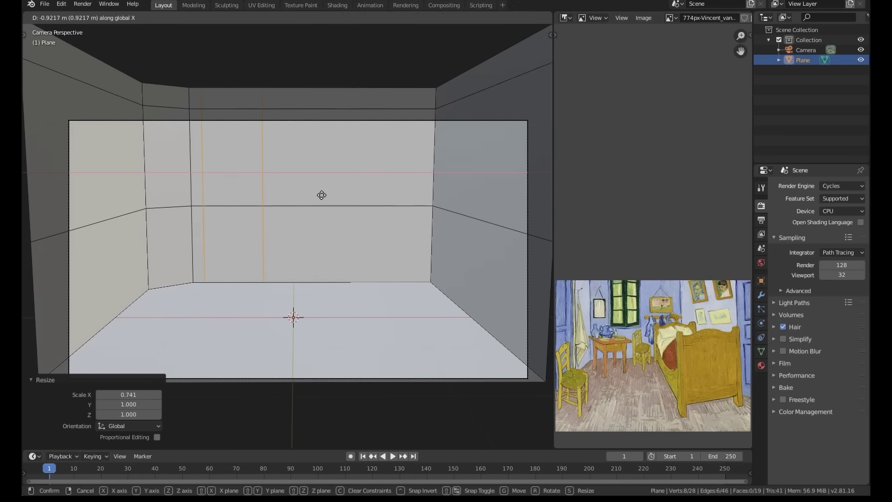
pyautogui.click(321, 195)
pyautogui.keyDown('alt'); pyautogui.click(263, 196); pyautogui.keyUp('alt')
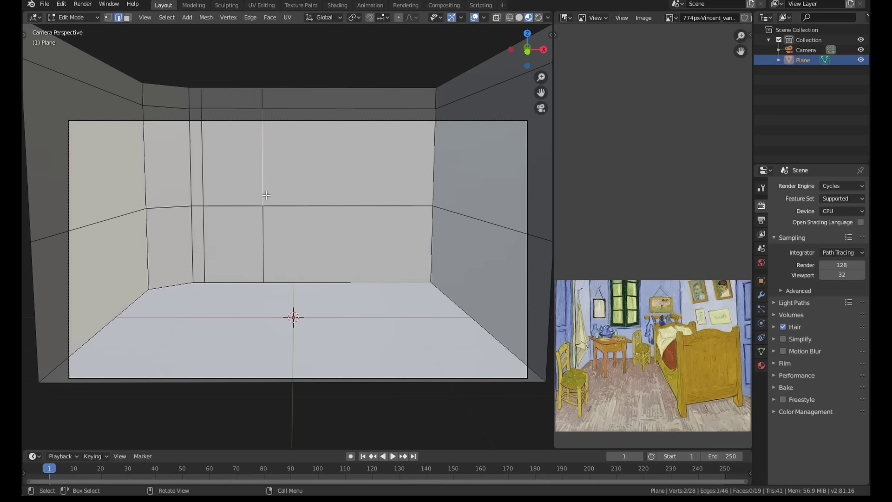
pyautogui.press('g')
pyautogui.press('x')
pyautogui.click(268, 203)
# Lower the lower horizontal wall loop slightly along Z and clear the selection
pyautogui.keyDown('alt'); pyautogui.click(268, 204); pyautogui.keyUp('alt')
pyautogui.press('g')
pyautogui.press('z')
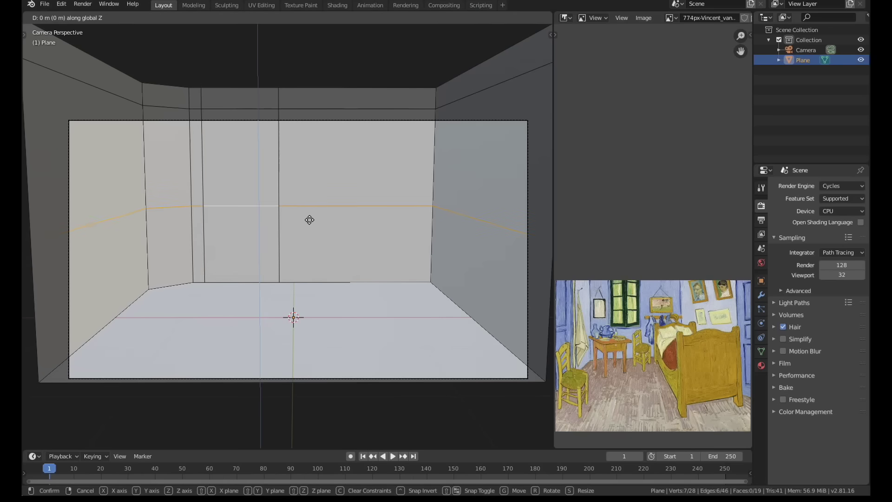
pyautogui.click(308, 227)
pyautogui.hotkey('alt', 'a')
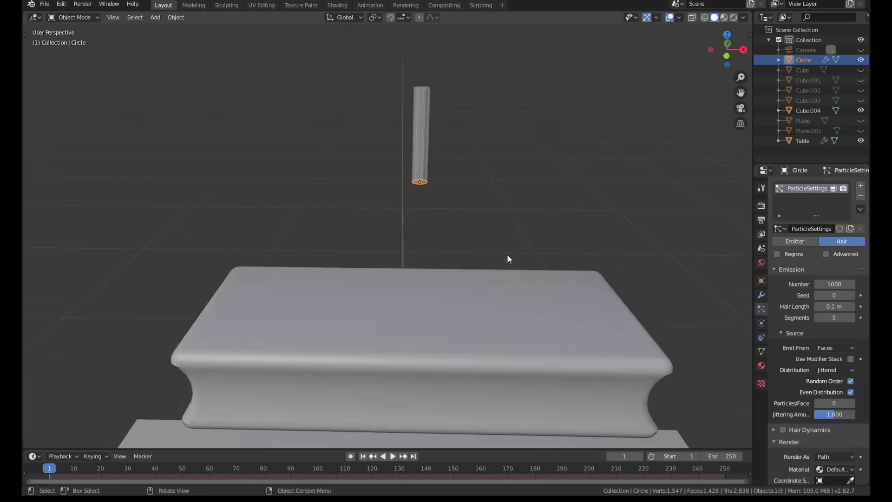
# Set the number of hairs emitted by the circle to 10
pyautogui.moveTo(507, 259); pyautogui.dragTo(518, 259, button='middle')
pyautogui.click(832, 284)
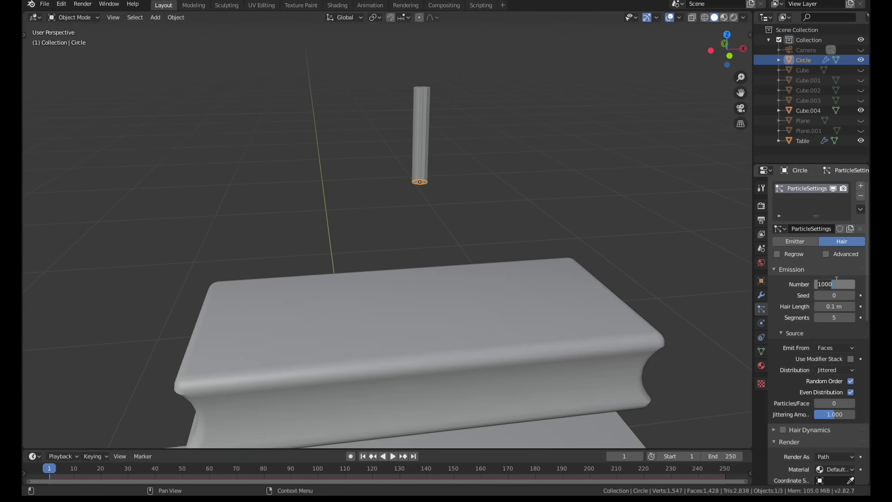
pyautogui.write('10')
pyautogui.press('Return')
# Enable interpolated children for the hair with clump -0.554 and clump shape 0.409, and set the strand shape to 0.337
pyautogui.scroll(-16, 807, 307)
pyautogui.click(845, 367)
pyautogui.scroll(-3, 846, 367)
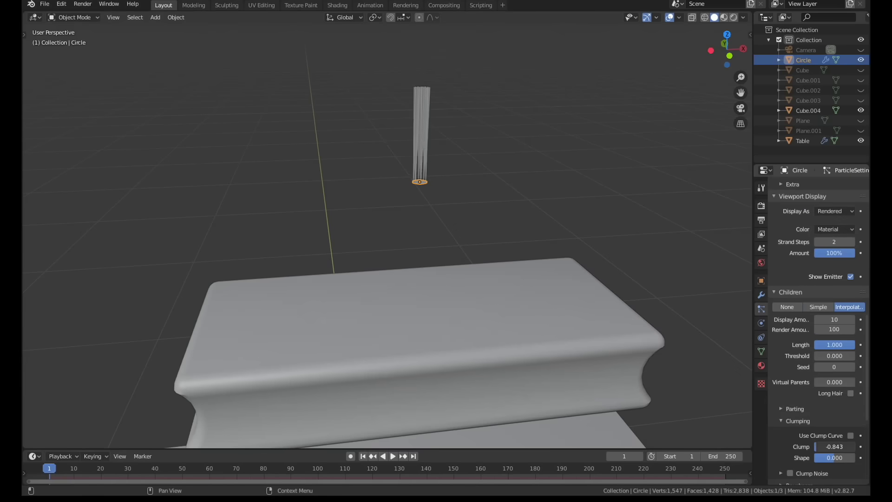
pyautogui.moveTo(848, 434); pyautogui.dragTo(848, 259, button='middle')
pyautogui.moveTo(835, 369); pyautogui.dragTo(832, 369)
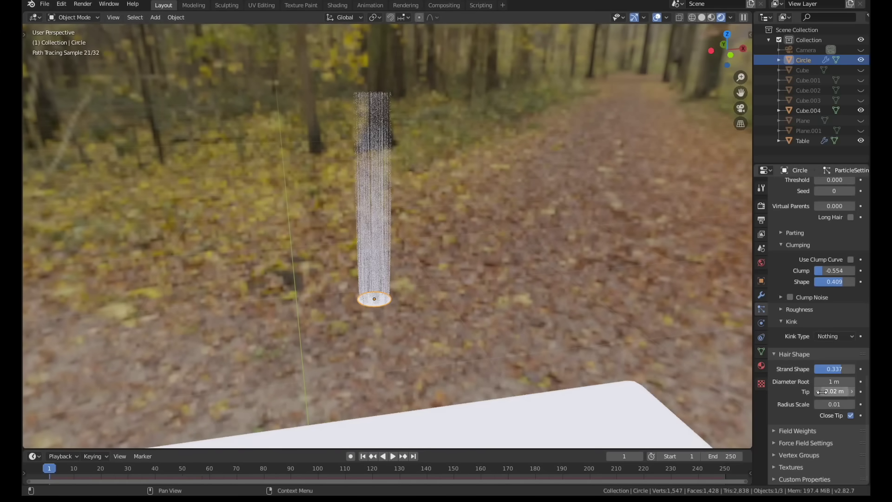
# Set the hair's tip diameter to 0.1 m and radius scale to 0.10, with the viewport back in solid shading
pyautogui.press('z')
pyautogui.scroll(-4, 444, 279)
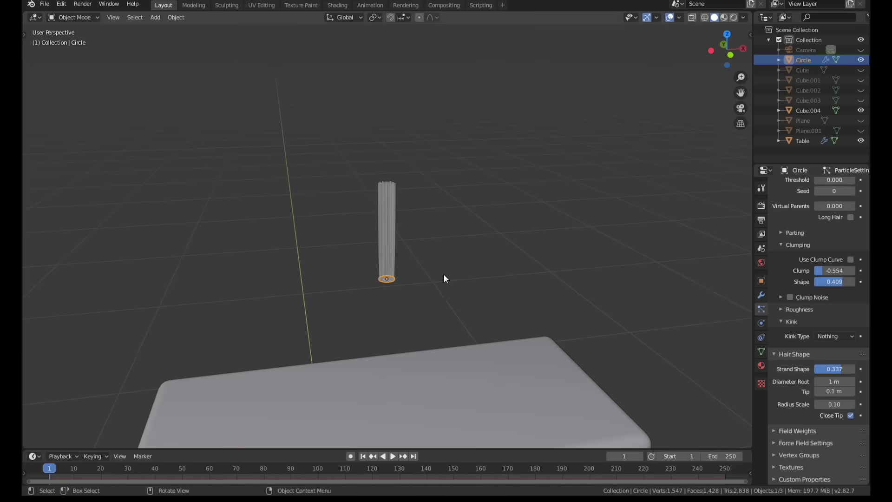
pyautogui.scroll(7, 817, 300)
pyautogui.scroll(15, 819, 300)
pyautogui.scroll(-5, 818, 300)
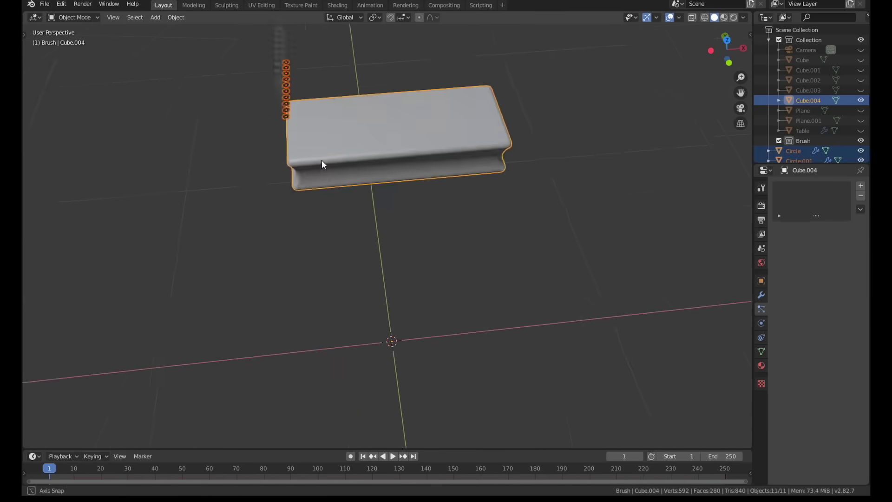
# Select only the line of ten bristle tufts without the brush body and view them from above
pyautogui.moveTo(321, 164); pyautogui.dragTo(298, 102, button='middle')
pyautogui.moveTo(271, 28); pyautogui.dragTo(329, 66)
pyautogui.press('KP_7')
pyautogui.scroll(7, 354, 145)
# Try to repeat the line of tufts along X as linked duplicates and undo the copies
pyautogui.hotkey('alt', 'd')
pyautogui.press('x')
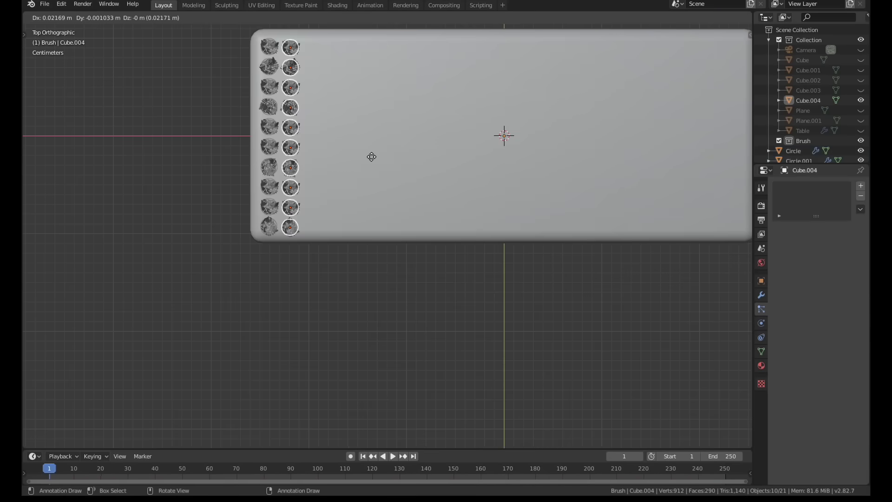
pyautogui.click(374, 156)
pyautogui.hotkey('alt', 'd')
pyautogui.press('x')
pyautogui.click(412, 155)
pyautogui.hotkey('alt', 'd')
pyautogui.rightClick(460, 175)
pyautogui.hotkey('ctrl', 'z')
pyautogui.hotkey('ctrl', 'z')
pyautogui.hotkey('ctrl', 'z')
pyautogui.hotkey('ctrl', 'z')
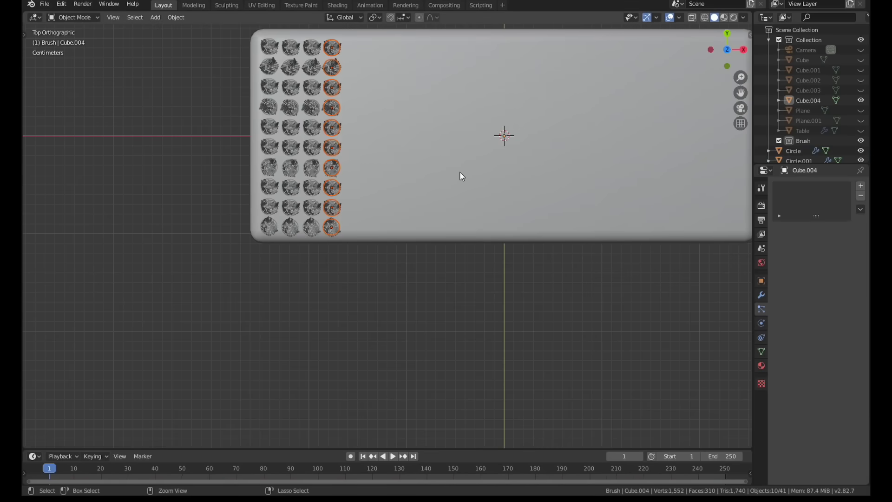
# Make a linked duplicate of the tuft line along X and repeat it until 24 lines fill the brush body's length
pyautogui.hotkey('alt', 'd')
pyautogui.press('x')
pyautogui.click(422, 182)
pyautogui.hotkey('shift', 'r')
pyautogui.hotkey('shift', 'r')
pyautogui.hotkey('shift', 'r')
pyautogui.hotkey('shift', 'r')
pyautogui.hotkey('shift', 'r')
pyautogui.hotkey('shift', 'r')
pyautogui.hotkey('shift', 'r')
pyautogui.hotkey('shift', 'r')
pyautogui.hotkey('shift', 'r')
pyautogui.hotkey('shift', 'r')
pyautogui.hotkey('shift', 'r')
pyautogui.hotkey('shift', 'r')
pyautogui.hotkey('shift', 'r')
pyautogui.hotkey('shift', 'r')
pyautogui.hotkey('shift', 'r')
pyautogui.hotkey('shift', 'r')
pyautogui.hotkey('shift', 'r')
pyautogui.hotkey('shift', 'r')
pyautogui.moveTo(555, 185)
pyautogui.keyDown('shift'); pyautogui.mouseDown(button='middle')
pyautogui.moveTo(420, 205)
pyautogui.moveTo(419, 116)
pyautogui.mouseUp(button='middle'); pyautogui.keyUp('shift')
pyautogui.hotkey('shift', 'r')
pyautogui.hotkey('shift', 'r')
pyautogui.hotkey('shift', 'r')
pyautogui.hotkey('shift', 'r')
# Select all bristle tufts and move them about -0.005 m along X to centre them on the brush body
pyautogui.moveTo(627, 194); pyautogui.dragTo(162, 56)
pyautogui.press('KP_7')
pyautogui.press('g')
pyautogui.press('x')
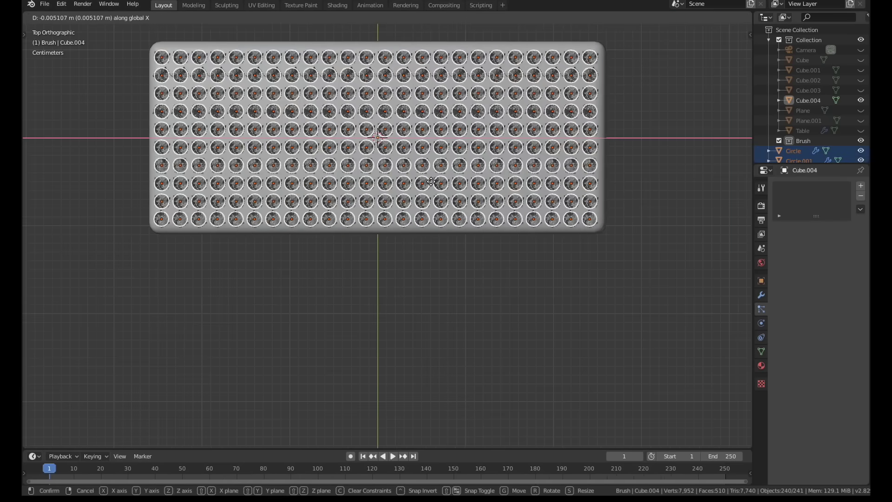
pyautogui.click(432, 181)
# Lower the bristle tufts along Z, about 0.107 m and a further 0.013 m, to seat them on the body's upper surface
pyautogui.press('g')
pyautogui.press('z')
pyautogui.click(402, 187)
pyautogui.press('KP_1')
pyautogui.scroll(6, 402, 187)
pyautogui.press('g')
pyautogui.press('z')
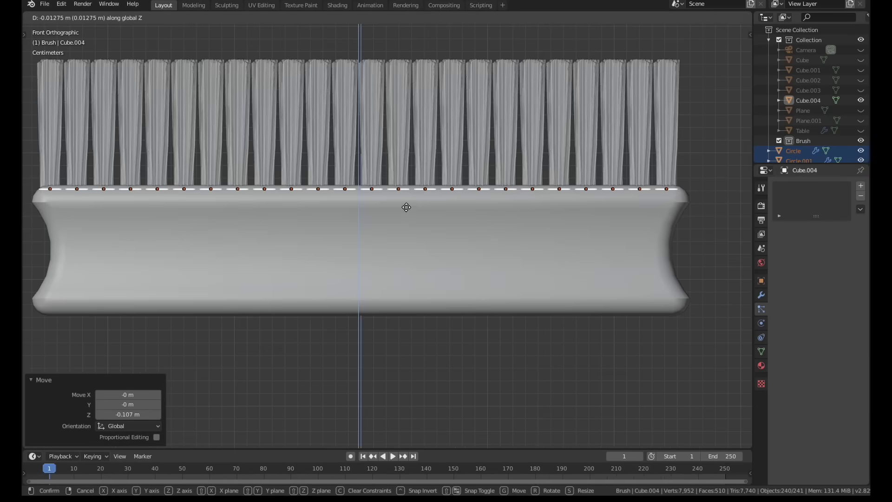
pyautogui.click(406, 207)
# Examine the brush and its bristles in rendered shading, and return to solid shading
pyautogui.press('Tab')
pyautogui.press('Tab')
pyautogui.moveTo(391, 181); pyautogui.dragTo(396, 178, button='middle')
pyautogui.click(621, 158)
pyautogui.press('z')
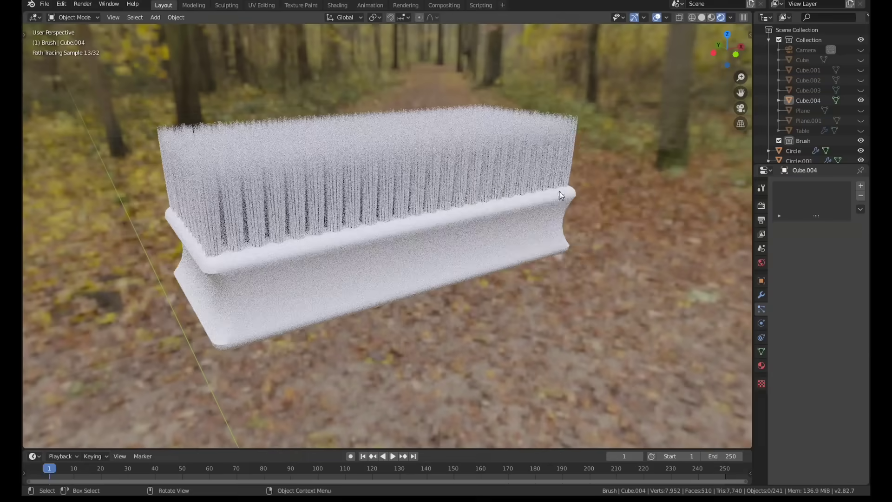
pyautogui.press('z')
pyautogui.click(322, 169)
# Select all the bristle tufts without the body and rotate them 180° in the front view
pyautogui.moveTo(559, 195)
pyautogui.mouseDown(button='middle')
pyautogui.moveTo(322, 169)
pyautogui.moveTo(378, 209)
pyautogui.moveTo(270, 197)
pyautogui.moveTo(384, 223)
pyautogui.moveTo(492, 219)
pyautogui.mouseUp(button='middle')
pyautogui.press('Tab')
pyautogui.press('Tab')
pyautogui.hotkey('ctrl', 'i')
pyautogui.press('KP_1')
pyautogui.rightClick(520, 161)
pyautogui.moveTo(520, 181)
pyautogui.click(567, 192)
pyautogui.press('r')
pyautogui.press('1')
pyautogui.press('8')
pyautogui.press('0')
pyautogui.press('Return')
# Move the flipped bristle tufts down along Z to the underside of the brush body
pyautogui.press('g')
pyautogui.press('z')
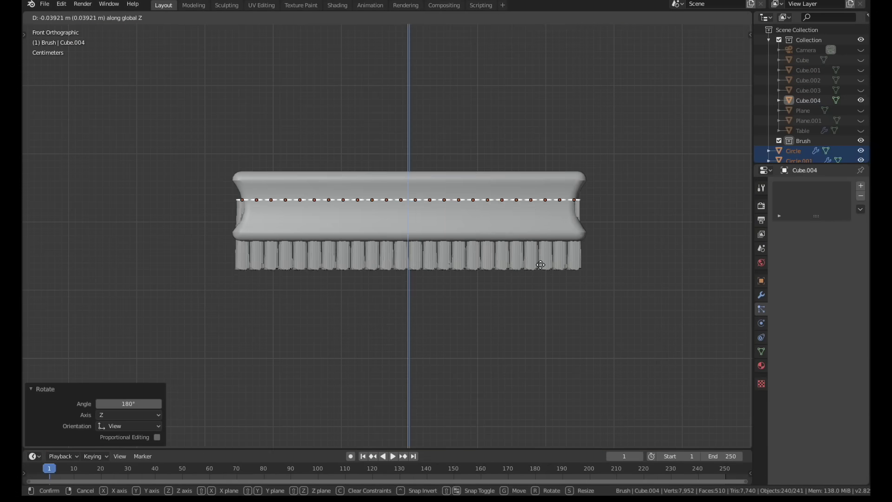
pyautogui.click(494, 249)
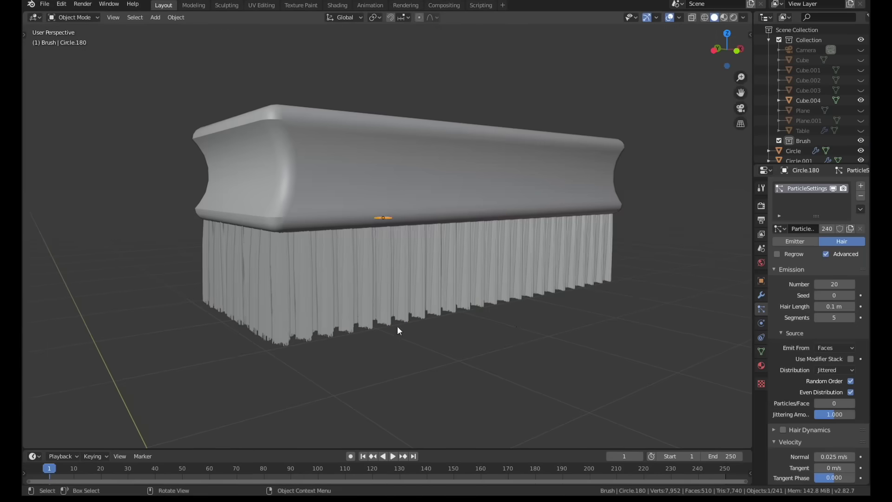
# Vary individual bristle tufts by rotating several of them, one by about -41.4° around Z, and preview the brush in rendered shading
pyautogui.press('g')
pyautogui.click(508, 322)
pyautogui.press('r')
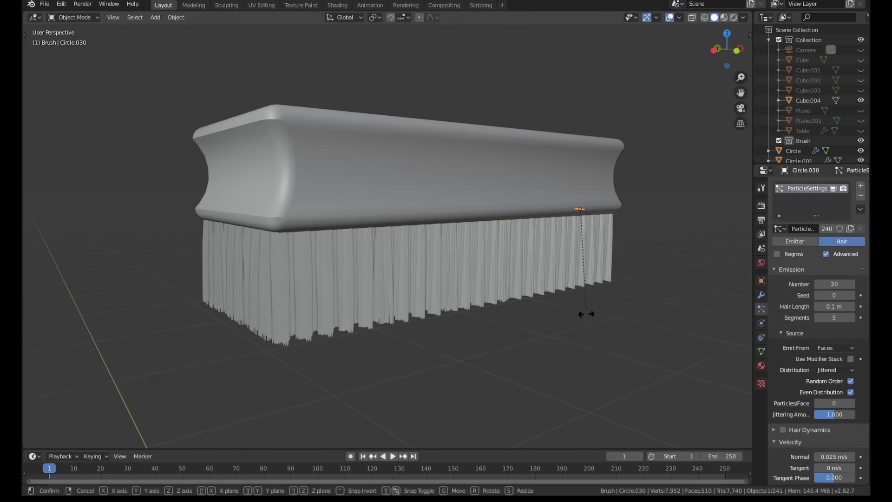
pyautogui.click(586, 314)
pyautogui.moveTo(678, 324); pyautogui.dragTo(288, 335, button='middle')
pyautogui.click(427, 269)
pyautogui.press('r')
pyautogui.press('z')
pyautogui.click(392, 378)
pyautogui.press('z')
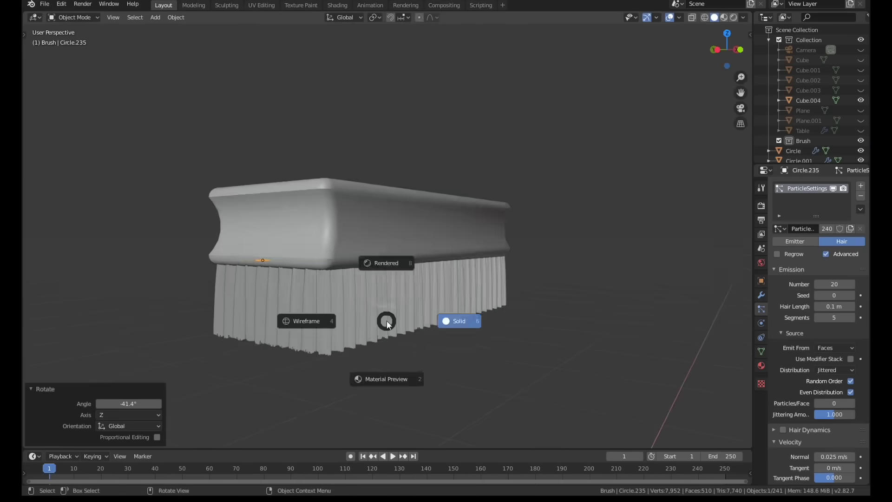
pyautogui.press('8')
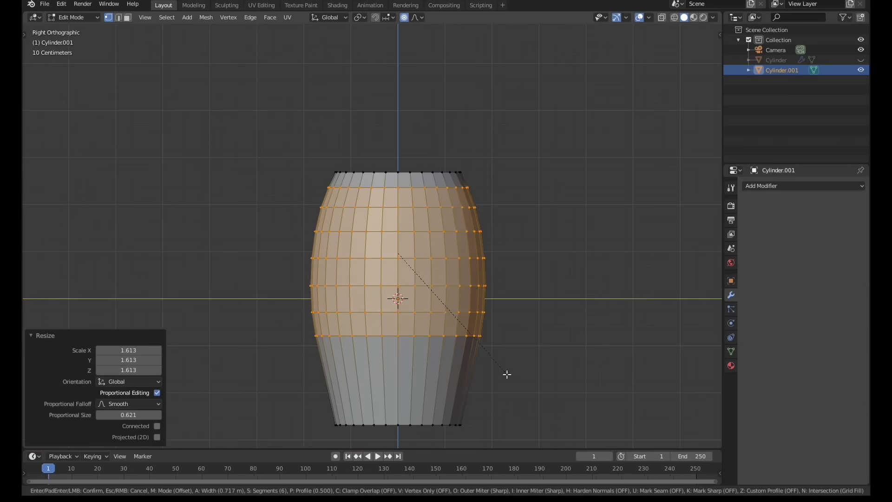
# Finish the six-segment bevel on the vase body and add a level 2 Subdivision Surface modifier
pyautogui.click(506, 373)
pyautogui.click(410, 404)
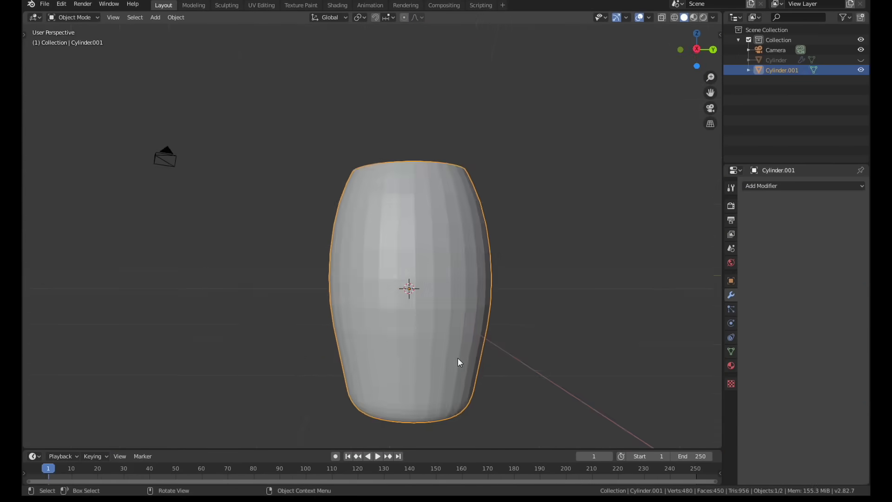
pyautogui.hotkey('ctrl', '2')
pyautogui.press('KP_3')
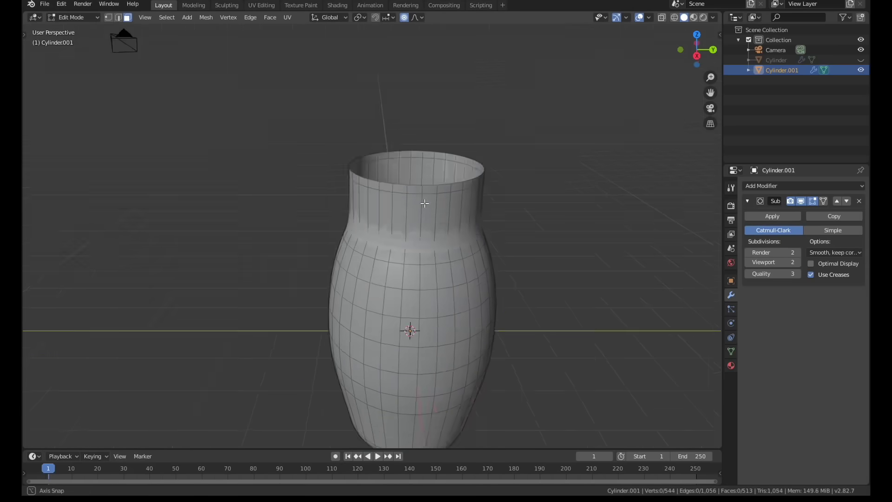
# Widen the vase's belly by scaling its upper-middle edge loop about 1.39 with smooth proportional editing
pyautogui.press('Tab')
pyautogui.press('KP_3')
pyautogui.press('Tab')
pyautogui.press('s')
pyautogui.scroll(-16, 428, 278)
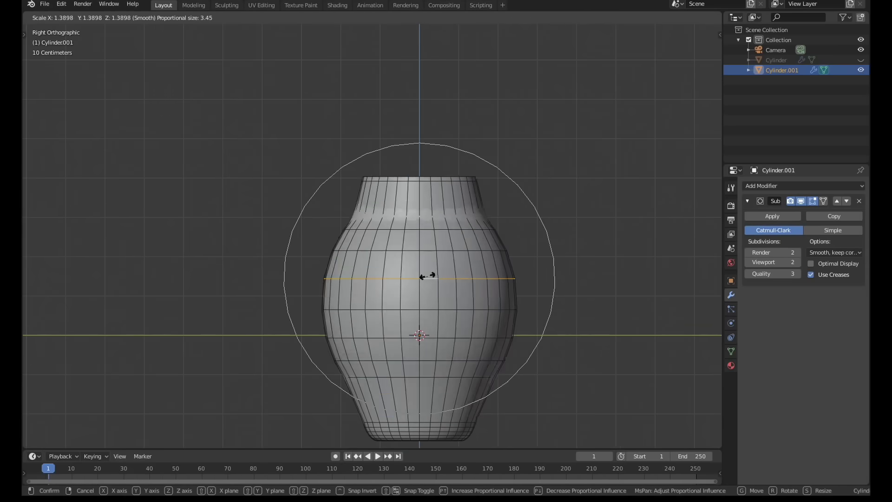
pyautogui.click(446, 274)
pyautogui.press('Tab')
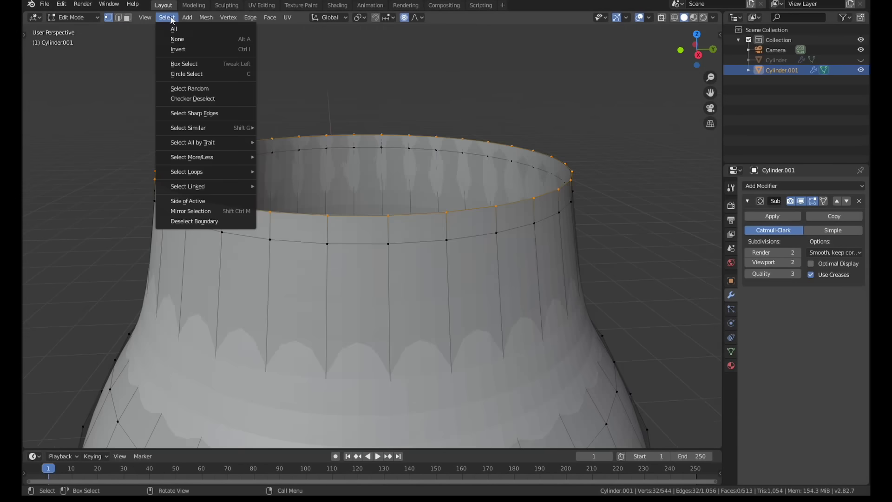
# Apply Checker Deselect to the rim (2 deselected, 1 selected, offset 1) and raise the remaining vertices along Z about 0.5 m with proportional editing
pyautogui.click(186, 99)
pyautogui.press('KP_3')
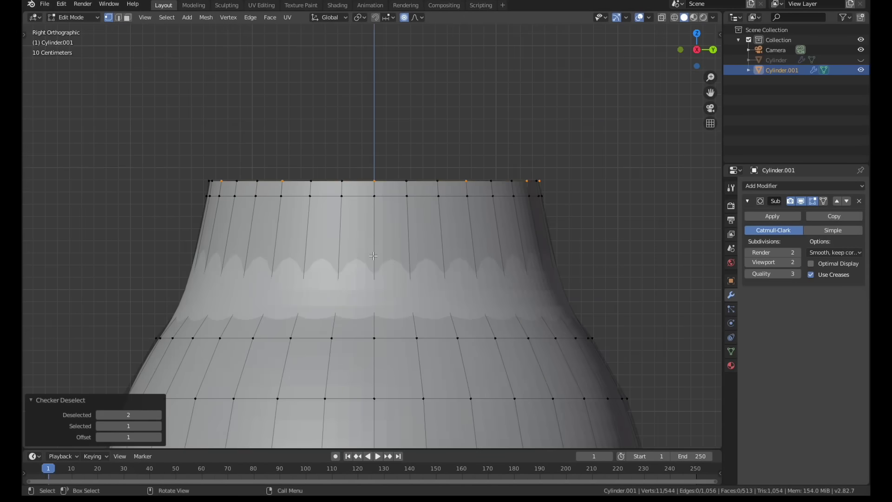
pyautogui.press('g')
pyautogui.press('z')
pyautogui.scroll(15, 372, 243)
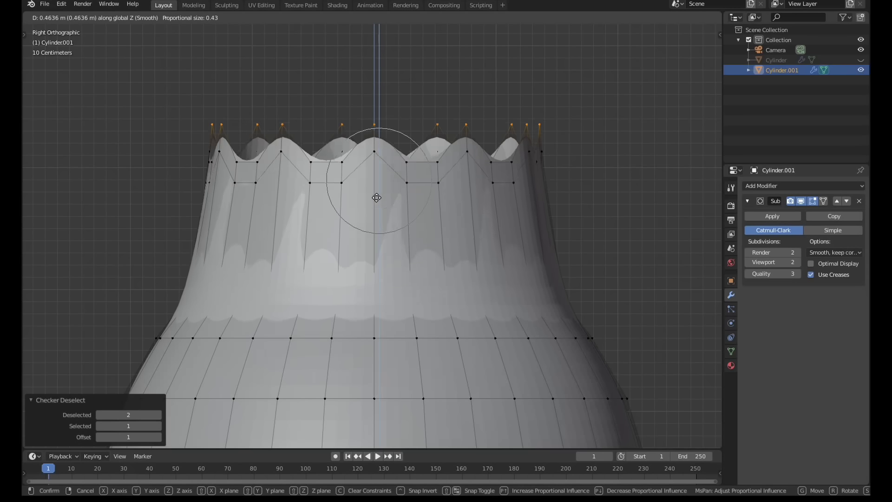
pyautogui.click(378, 183)
# Flare the raised rim points outward by scaling them with proportional editing, and adjust their height along Z
pyautogui.moveTo(378, 183); pyautogui.dragTo(430, 235, button='middle')
pyautogui.press('s')
pyautogui.scroll(-1, 418, 251)
pyautogui.scroll(2, 423, 256)
pyautogui.click(421, 255)
pyautogui.press('g')
pyautogui.press('z')
pyautogui.click(414, 249)
# Pull one outermost rim vertex outward and slightly up with a small proportional-editing radius to form a pouring spout
pyautogui.press('KP_3')
pyautogui.moveTo(141, 105); pyautogui.dragTo(168, 133)
pyautogui.press('g')
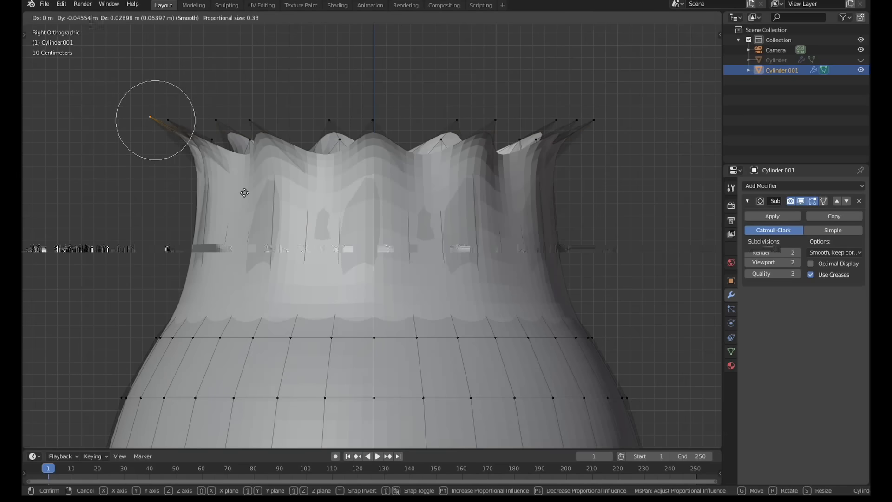
pyautogui.scroll(-17, 232, 185)
pyautogui.click(209, 172)
pyautogui.scroll(-3, 208, 172)
pyautogui.press('Tab')
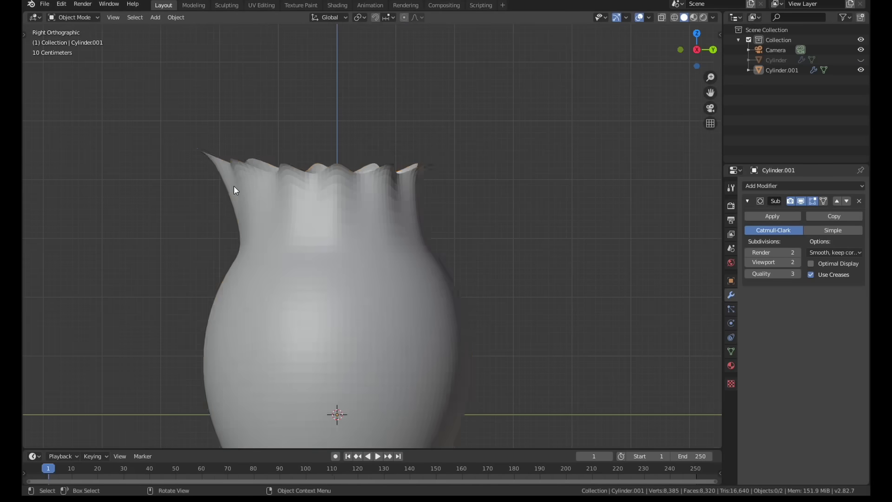
# Add a single edge loop around the jug's neck, slid to a factor of 0.400
pyautogui.moveTo(233, 186); pyautogui.dragTo(360, 201, button='middle')
pyautogui.press('Tab')
pyautogui.scroll(4, 360, 201)
pyautogui.hotkey('ctrl', 'r')
pyautogui.click(447, 216)
pyautogui.click(450, 231)
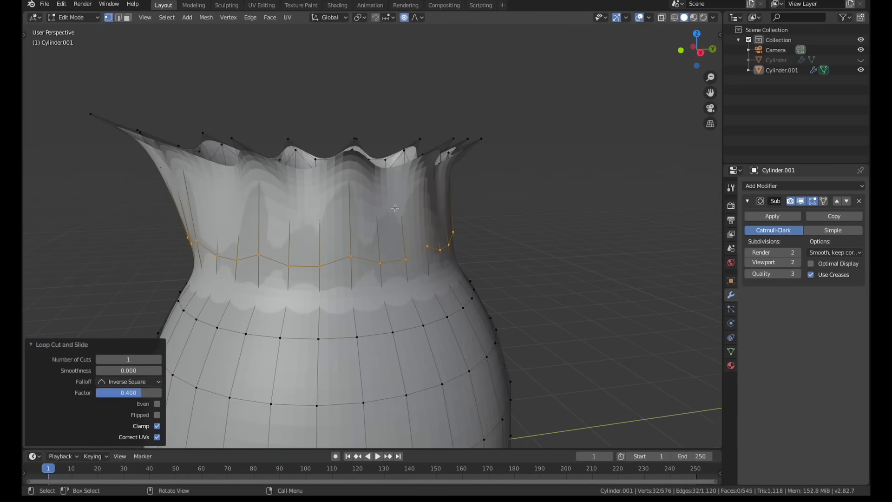
# Select two adjacent neck faces opposite the spout and extrude them along a curved path down to the lower body as a handle
pyautogui.moveTo(449, 231); pyautogui.dragTo(412, 225, button='middle')
pyautogui.press('3')
pyautogui.scroll(-3, 428, 224)
pyautogui.click(412, 225)
pyautogui.keyDown('ctrl'); pyautogui.click(432, 223); pyautogui.keyUp('ctrl')
pyautogui.press('KP_3')
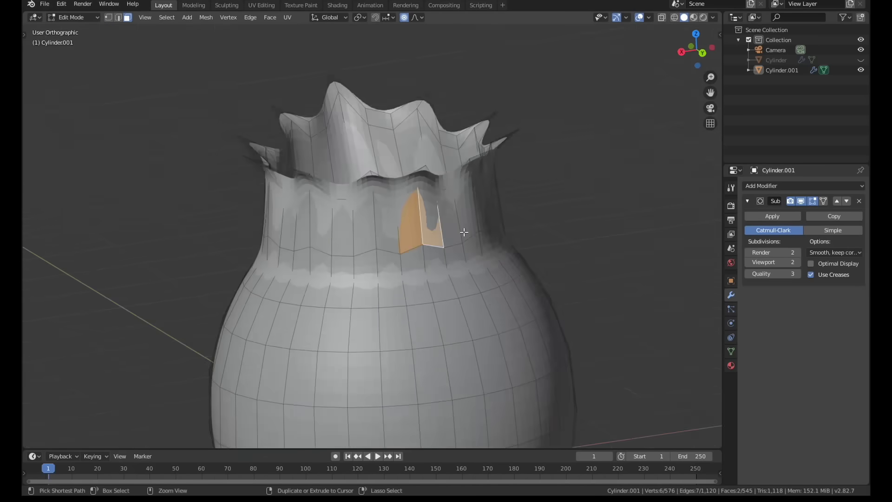
pyautogui.scroll(-3, 357, 232)
pyautogui.keyDown('ctrl'); pyautogui.rightClick(386, 189); pyautogui.keyUp('ctrl')
pyautogui.keyDown('ctrl'); pyautogui.rightClick(419, 211); pyautogui.keyUp('ctrl')
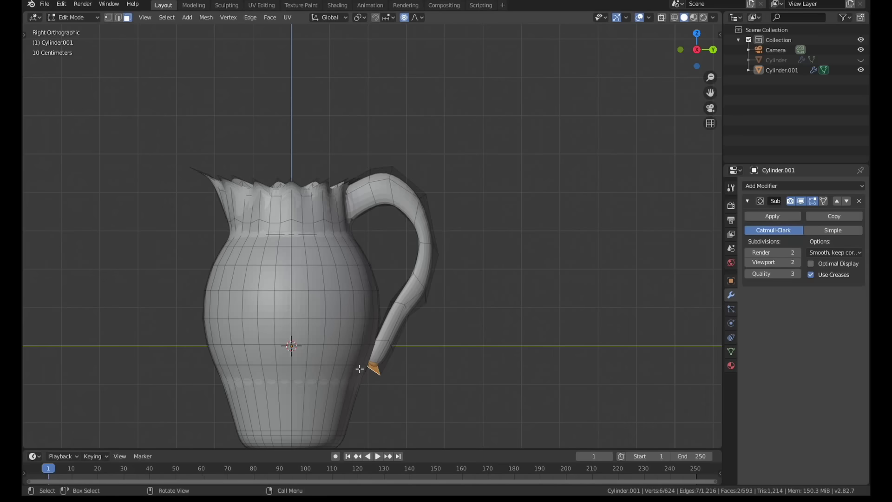
pyautogui.press('Tab')
pyautogui.moveTo(245, 333)
pyautogui.mouseDown(button='middle')
pyautogui.moveTo(253, 319)
pyautogui.moveTo(351, 332)
pyautogui.mouseUp(button='middle')
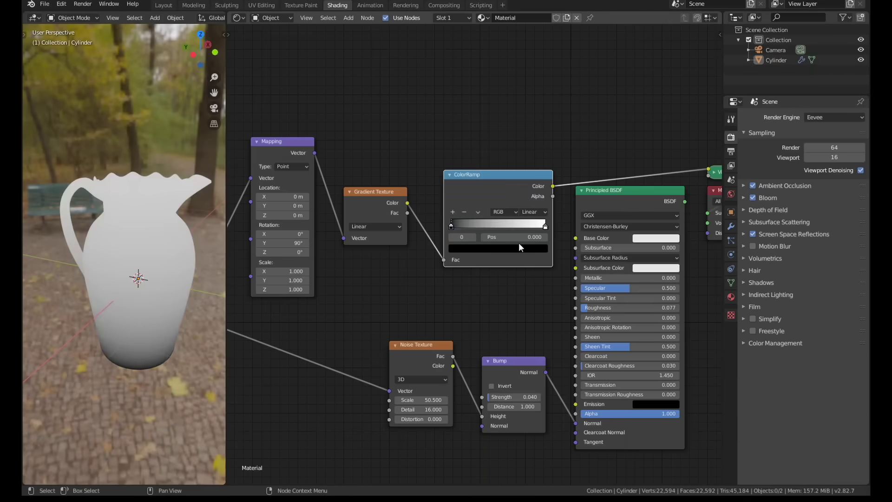
# Give the ColorRamp a bright blue stop (H 0.635, S 0.665, V 1.000) and a navy first stop (H 0.612, S 0.768, V 0.230)
pyautogui.click(518, 248)
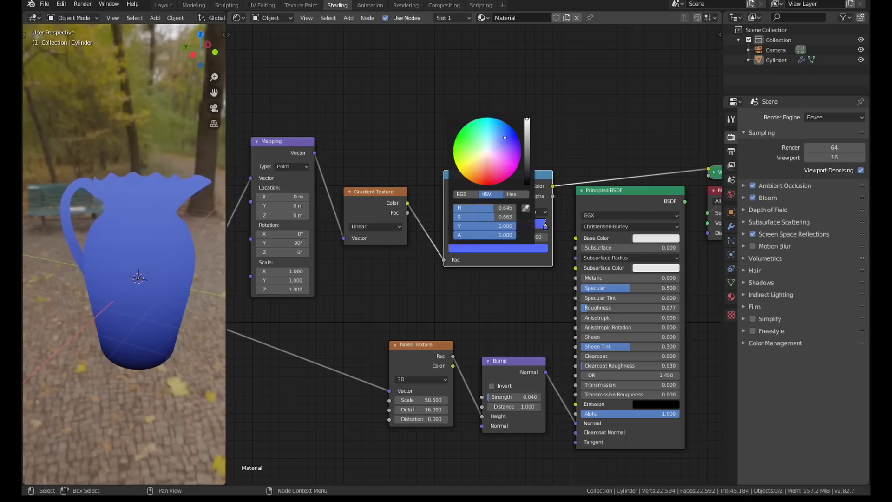
pyautogui.click(497, 248)
pyautogui.moveTo(478, 226); pyautogui.dragTo(452, 216)
pyautogui.click(451, 226)
pyautogui.click(483, 248)
pyautogui.moveTo(526, 183); pyautogui.dragTo(526, 169)
pyautogui.click(504, 132)
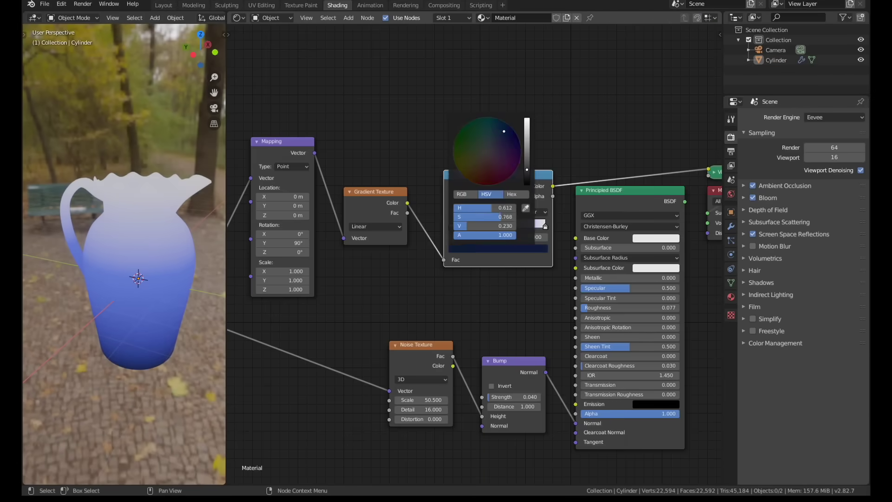
# Shift a color stop along the ramp, reposition the ColorRamp node and set its interpolation to B-Spline
pyautogui.click(539, 211)
pyautogui.click(529, 233)
pyautogui.moveTo(505, 227); pyautogui.dragTo(517, 226)
pyautogui.click(483, 248)
pyautogui.moveTo(531, 174); pyautogui.dragTo(500, 166)
pyautogui.click(542, 203)
pyautogui.click(541, 252)
# Place the ramp's blue middle stop at about 0.705 and connect the ColorRamp's Color output to the Principled BSDF's Base Color
pyautogui.moveTo(525, 219); pyautogui.dragTo(497, 222)
pyautogui.moveTo(498, 218); pyautogui.dragTo(552, 218)
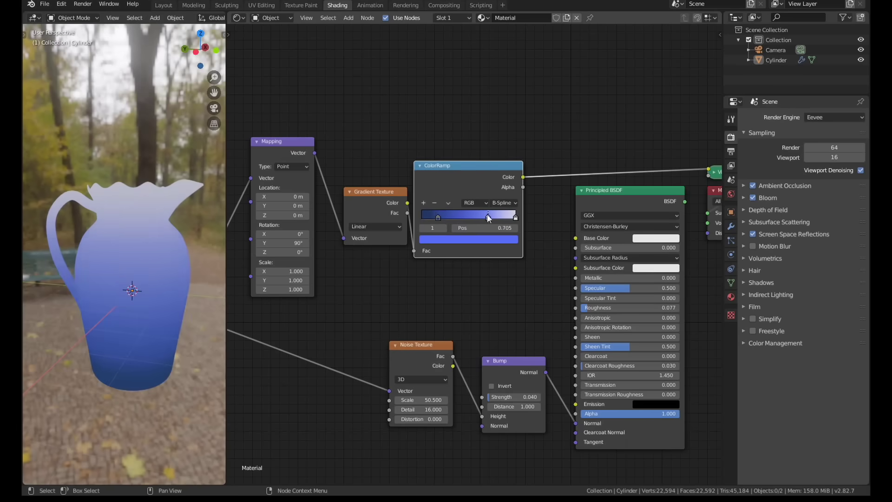
pyautogui.click(469, 239)
pyautogui.moveTo(522, 177); pyautogui.dragTo(576, 238)
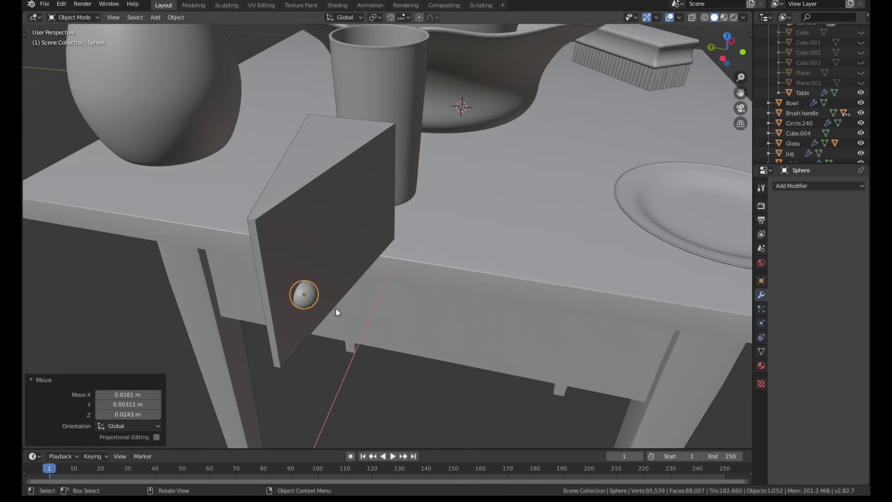
# Set the small sphere on the wedge's face to display as Wire in the viewport
pyautogui.click(760, 280)
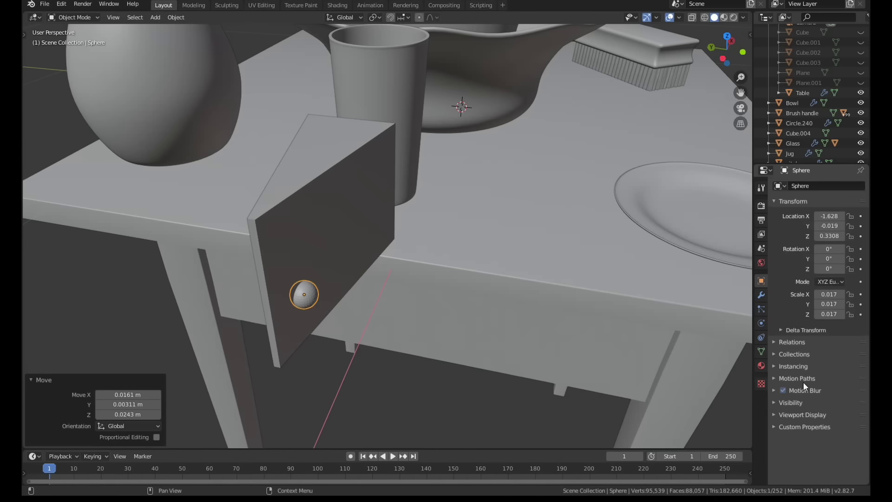
pyautogui.click(799, 413)
pyautogui.scroll(-3, 799, 413)
pyautogui.click(834, 440)
pyautogui.click(822, 418)
# In front view, duplicate the wire sphere across the wedge's front face, resizing one copy and placing another lower down
pyautogui.moveTo(431, 309); pyautogui.dragTo(340, 290, button='middle')
pyautogui.press('KP_3')
pyautogui.press('KP_1')
pyautogui.hotkey('shift', 'd')
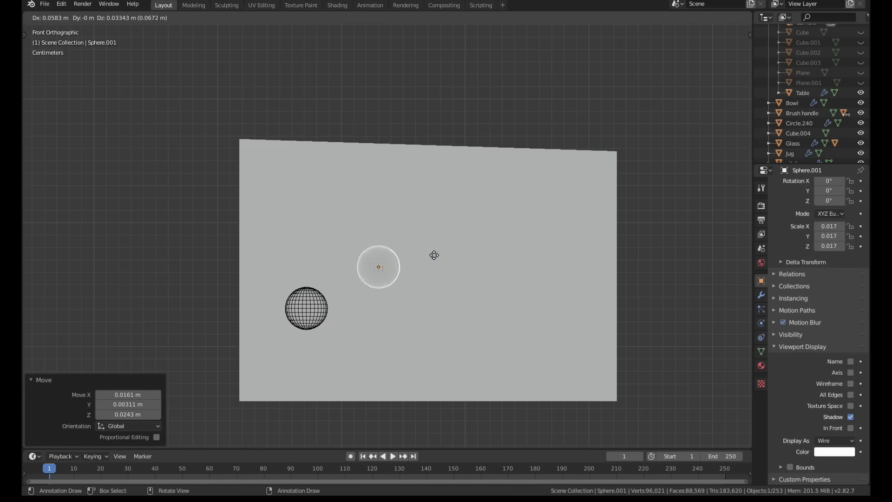
pyautogui.click(460, 219)
pyautogui.press('s')
pyautogui.click(466, 218)
pyautogui.moveTo(466, 218); pyautogui.dragTo(448, 259, button='middle')
pyautogui.hotkey('shift', 'd')
pyautogui.click(486, 333)
# Duplicate a sphere to the front face's upper corner at the thin end, scale it 1.471 and move it about -0.0388 m along Y
pyautogui.hotkey('shift', 'd')
pyautogui.click(307, 202)
pyautogui.press('s')
pyautogui.click(324, 215)
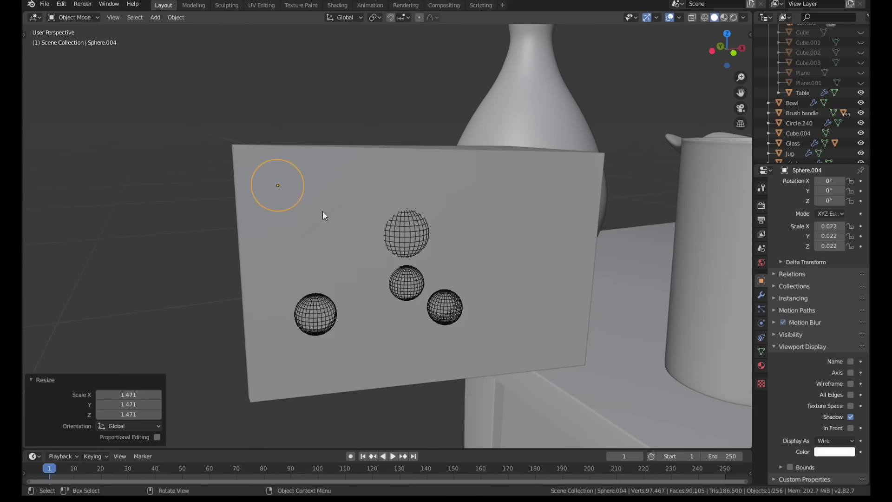
pyautogui.press('g')
pyautogui.press('y')
pyautogui.moveTo(324, 215); pyautogui.dragTo(338, 252, button='middle')
pyautogui.click(394, 229)
# Duplicate the large corner sphere above the wedge and move the copy along Y over the top face
pyautogui.press('KP_1')
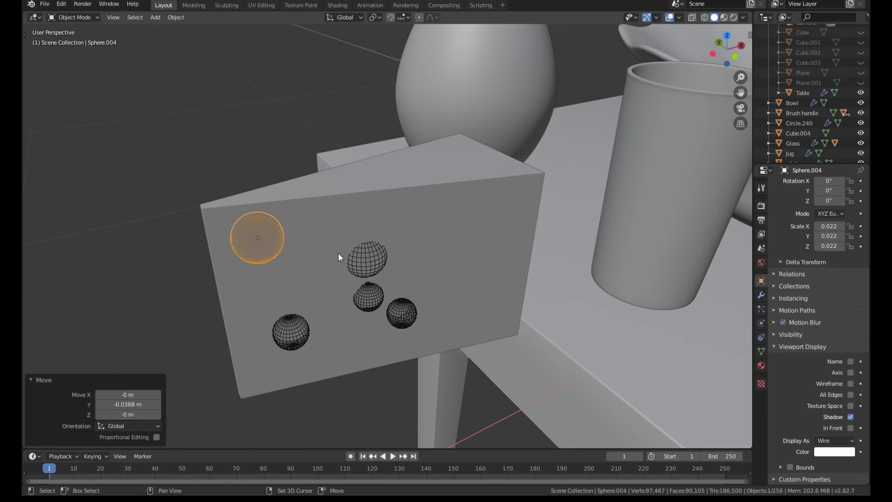
pyautogui.hotkey('shift', 'd')
pyautogui.click(379, 193)
pyautogui.moveTo(378, 193); pyautogui.dragTo(329, 199, button='middle')
pyautogui.press('g')
pyautogui.press('y')
pyautogui.click(393, 193)
# Adjust the top sphere's height along Z so it sinks partly into the wedge, and shift it -0.0262 m along X
pyautogui.press('g')
pyautogui.press('z')
pyautogui.click(329, 214)
pyautogui.moveTo(396, 172); pyautogui.dragTo(369, 204, button='middle')
pyautogui.press('g')
pyautogui.press('y')
pyautogui.press('x')
pyautogui.click(360, 222)
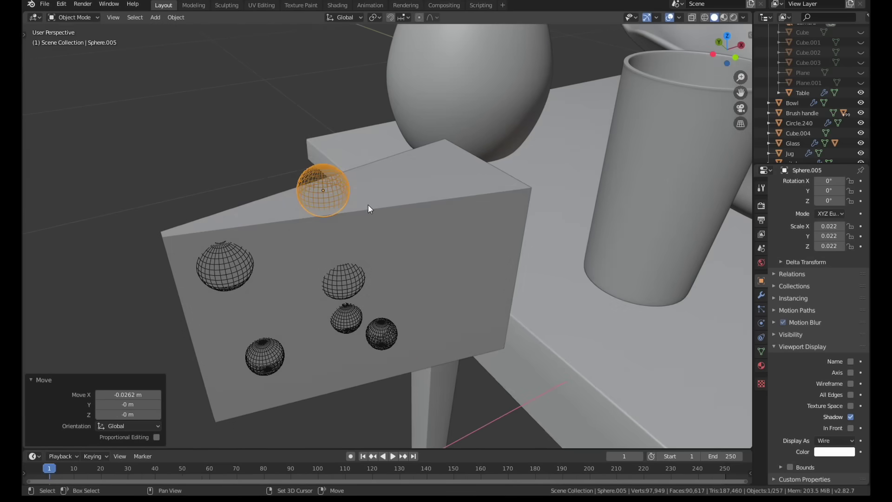
# Duplicate the top sphere along X toward the wedge's thick end, shrink the copy to a scale of 0.015 and adjust its height
pyautogui.hotkey('shift', 'd')
pyautogui.press('x')
pyautogui.click(470, 179)
pyautogui.press('s')
pyautogui.click(442, 183)
pyautogui.moveTo(424, 185); pyautogui.dragTo(448, 215, button='middle')
pyautogui.press('g')
pyautogui.press('z')
pyautogui.click(421, 193)
# Duplicate the small top sphere to the wedge's front top corner at the thick end, adjust its height and enlarge it to scale 0.018
pyautogui.hotkey('shift', 'd')
pyautogui.press('y')
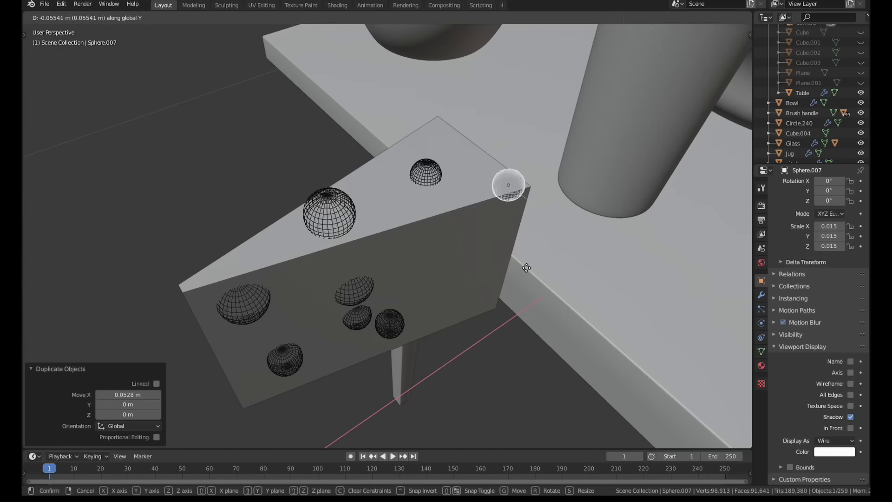
pyautogui.click(526, 268)
pyautogui.moveTo(526, 268); pyautogui.dragTo(506, 225, button='middle')
pyautogui.press('g')
pyautogui.press('z')
pyautogui.click(514, 215)
pyautogui.press('s')
pyautogui.click(519, 220)
pyautogui.press('g')
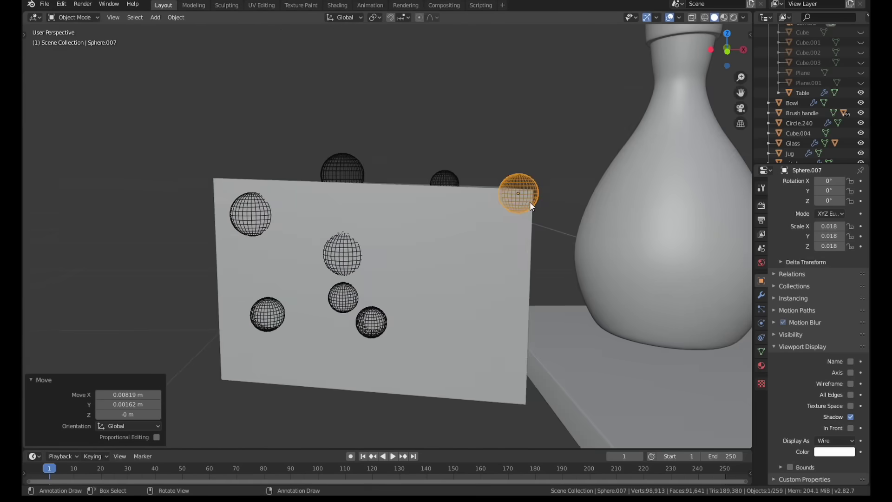
# Duplicate the corner sphere lower on the thick end of the wedge, scale it to 0.020 and position it in the XY plane
pyautogui.hotkey('shift', 'd')
pyautogui.click(498, 293)
pyautogui.moveTo(497, 293); pyautogui.dragTo(408, 302, button='middle')
pyautogui.press('s')
pyautogui.click(551, 312)
pyautogui.press('g')
pyautogui.hotkey('shift', 'z')
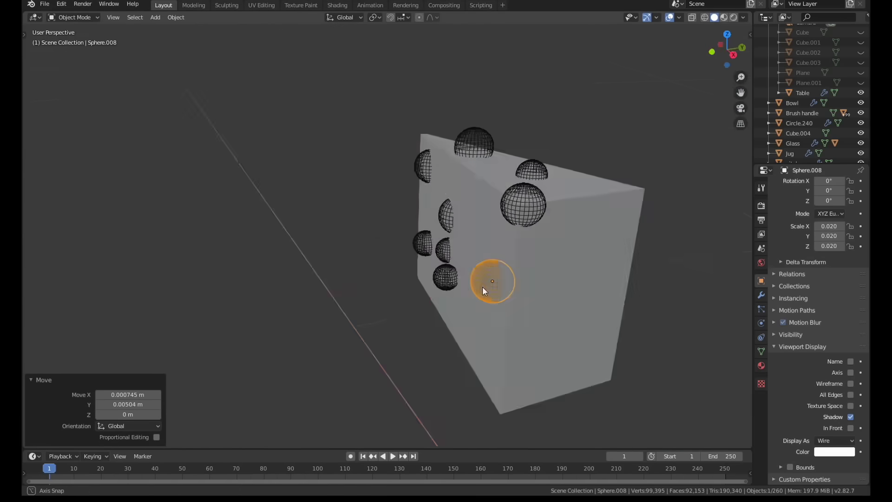
# Duplicate another wire sphere on the wedge, restricting the copy's movement to the XY plane
pyautogui.moveTo(482, 291); pyautogui.dragTo(562, 240, button='middle')
pyautogui.click(527, 134)
pyautogui.hotkey('shift', 'd')
pyautogui.hotkey('shift', 'z')
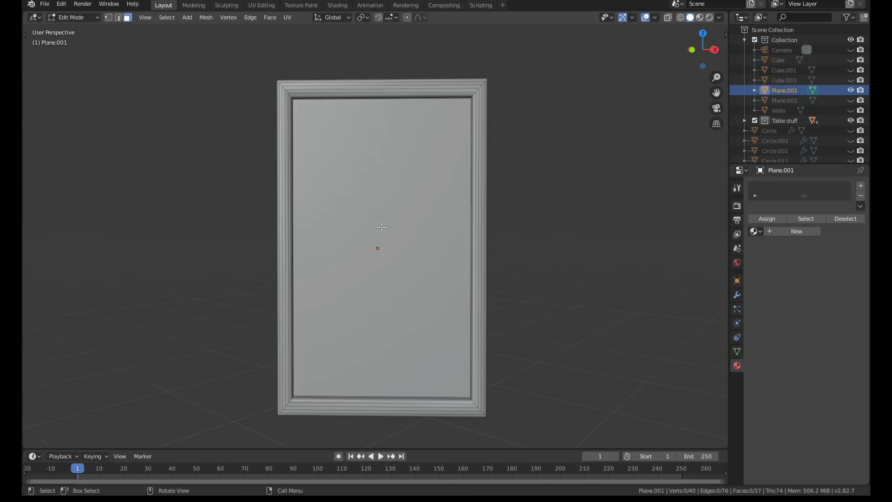
# Select the frame's large inner panel face and mark its boundary as a UV seam
pyautogui.click(378, 247)
pyautogui.rightClick(383, 231)
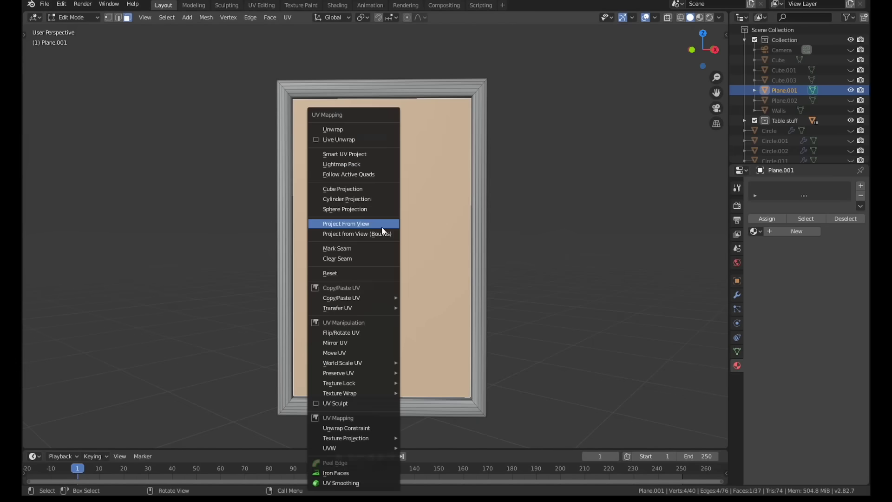
pyautogui.click(383, 231)
# Select the mitred edges at all four corners of the frame and mark them as UV seams
pyautogui.keyDown('alt'); pyautogui.click(477, 88); pyautogui.keyUp('alt')
pyautogui.keyDown('alt'); pyautogui.keyDown('shift'); pyautogui.click(284, 88); pyautogui.keyUp('shift'); pyautogui.keyUp('alt')
pyautogui.scroll(2, 294, 411)
pyautogui.keyDown('alt'); pyautogui.keyDown('shift'); pyautogui.click(283, 404); pyautogui.keyUp('shift'); pyautogui.keyUp('alt')
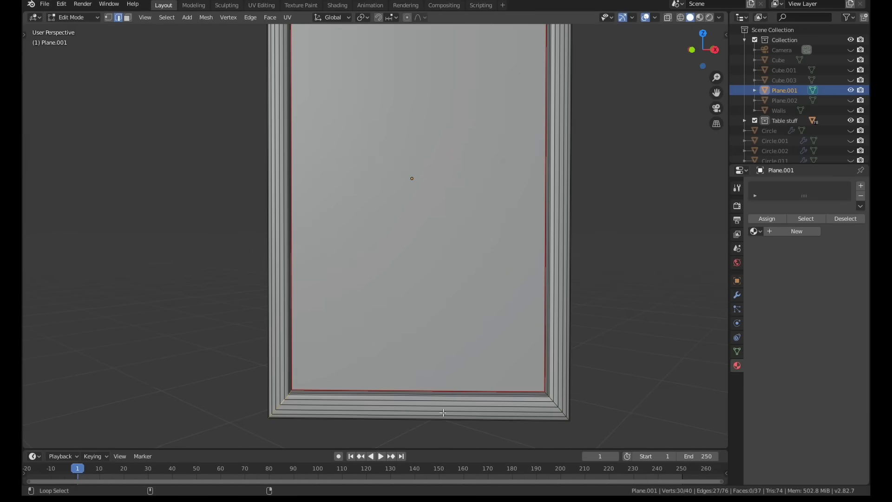
pyautogui.keyDown('alt'); pyautogui.keyDown('shift'); pyautogui.click(554, 403); pyautogui.keyUp('shift'); pyautogui.keyUp('alt')
pyautogui.press('u')
pyautogui.click(512, 249)
# Select the whole frame mesh and unwrap it along the marked seams
pyautogui.scroll(-2, 511, 259)
pyautogui.press('a')
pyautogui.press('u')
pyautogui.click(512, 259)
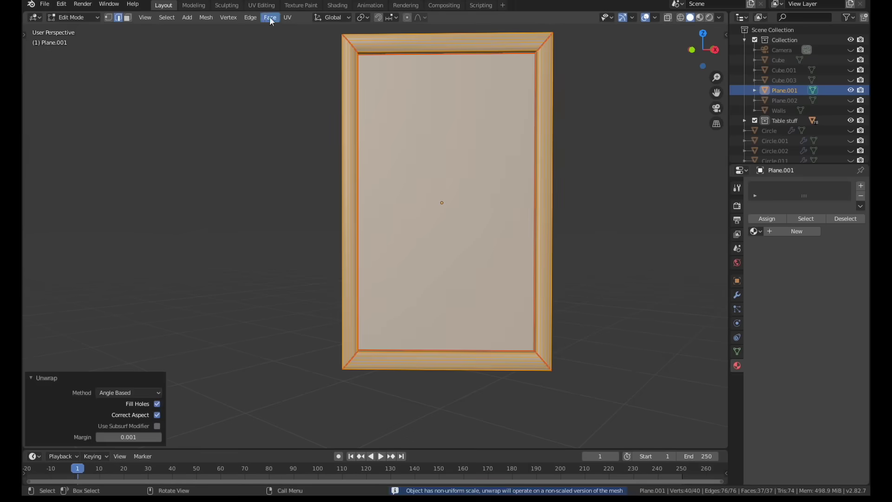
# Switch to the UV Editing workspace and create a new blank 2048 by 2048 image for the frame's UVs
pyautogui.click(262, 6)
pyautogui.moveTo(377, 86); pyautogui.dragTo(453, 86)
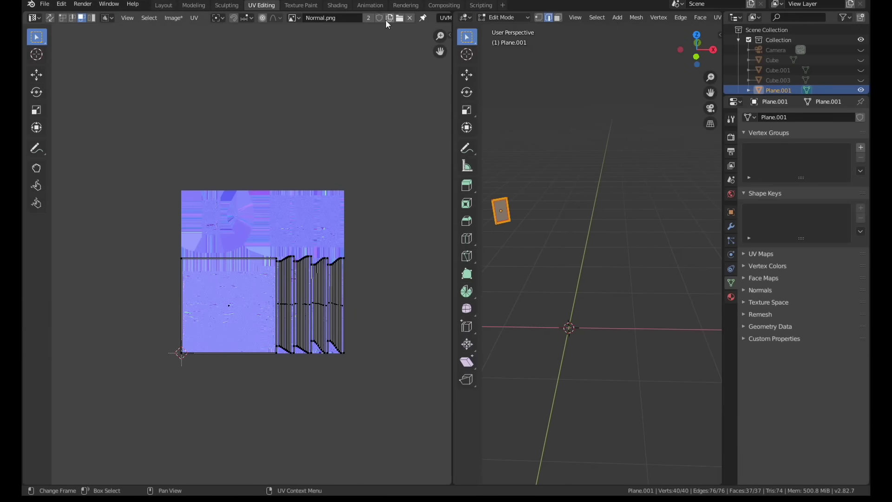
pyautogui.click(389, 18)
pyautogui.moveTo(430, 33); pyautogui.dragTo(430, 43)
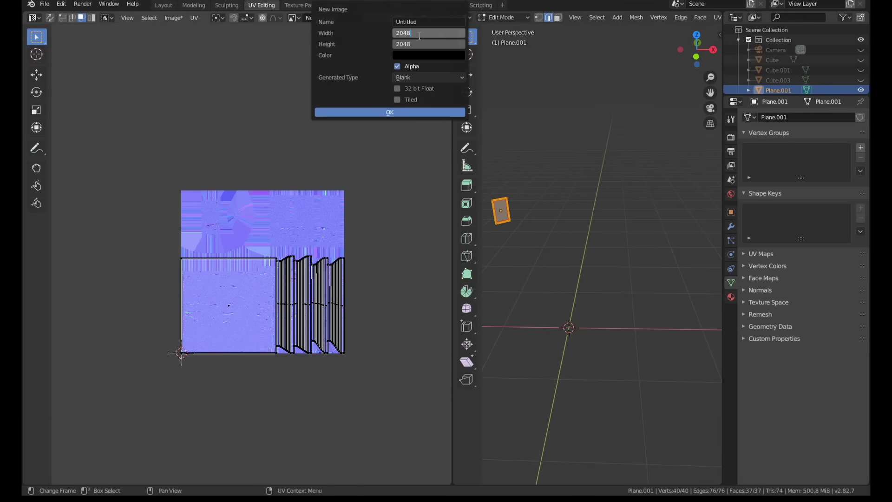
pyautogui.click(397, 112)
# Apply the frame object's scale and unwrap the mesh again
pyautogui.scroll(4, 304, 297)
pyautogui.scroll(7, 483, 204)
pyautogui.moveTo(492, 214); pyautogui.dragTo(599, 244, button='middle')
pyautogui.scroll(-2, 322, 257)
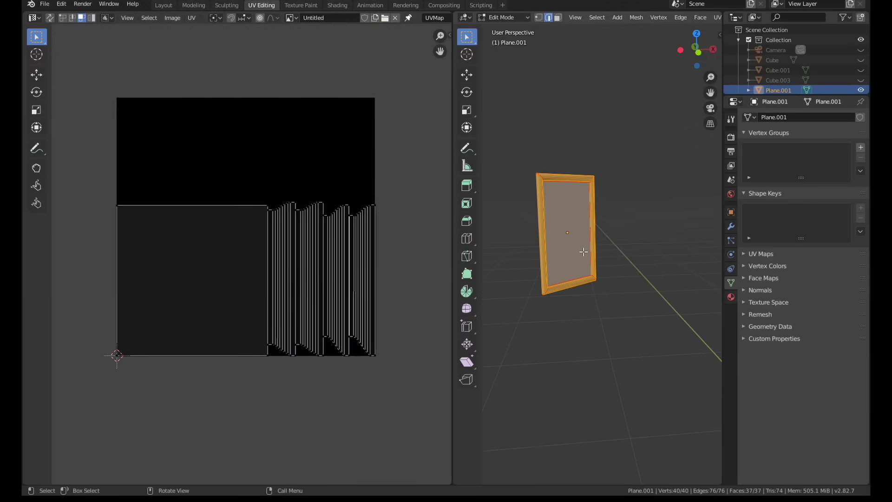
pyautogui.press('Tab')
pyautogui.hotkey('ctrl', 'a')
pyautogui.click(583, 251)
pyautogui.press('Tab')
pyautogui.press('u')
pyautogui.click(555, 131)
# Switch UV selection to whole islands, rotate the uppermost horizontal frame strip 90 degrees and stand it near the image's far edge
pyautogui.hotkey('ctrl', 'Tab')
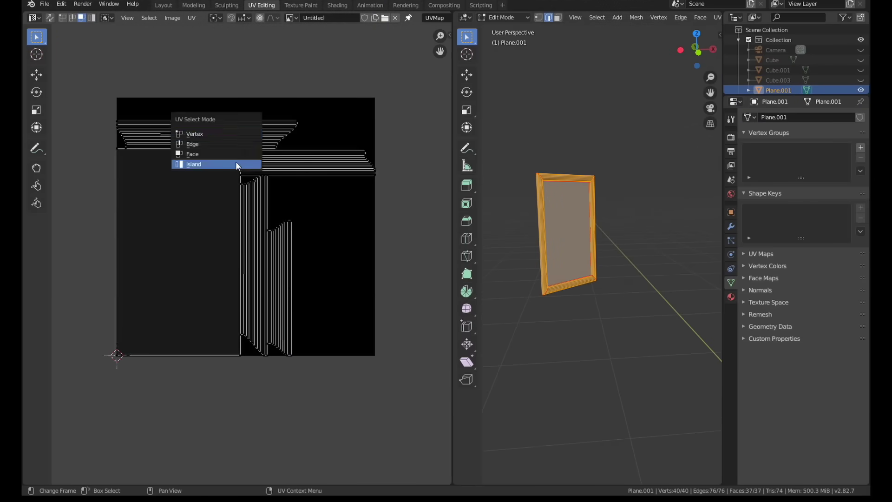
pyautogui.click(237, 164)
pyautogui.click(246, 140)
pyautogui.press('r')
pyautogui.press('9')
pyautogui.press('0')
pyautogui.press('Return')
pyautogui.press('g')
pyautogui.click(447, 285)
# Rotate the remaining horizontal frame strip 90 degrees and place it among the other upright strips
pyautogui.click(313, 155)
pyautogui.press('r')
pyautogui.press('9')
pyautogui.press('0')
pyautogui.press('Return')
pyautogui.press('g')
pyautogui.click(348, 264)
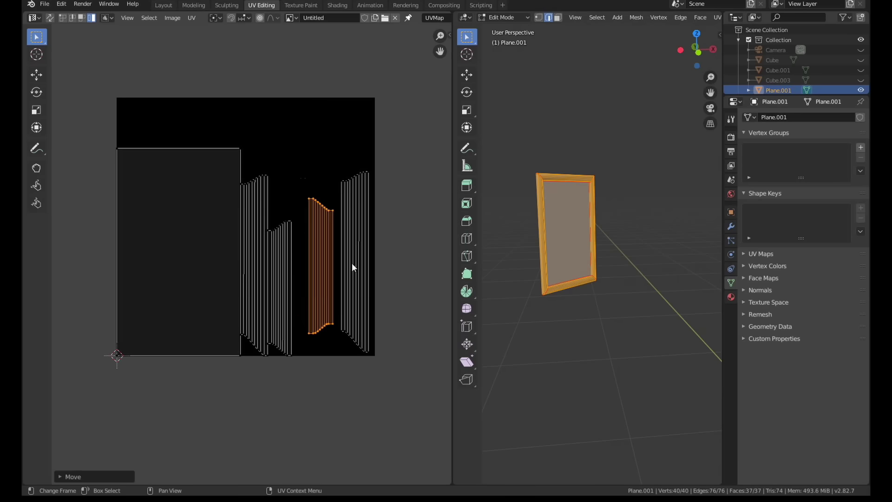
# Scale down the large inner-panel UV island and place it in the upper right area of the image
pyautogui.hotkey('alt', 'a')
pyautogui.moveTo(201, 242); pyautogui.dragTo(197, 274, button='middle')
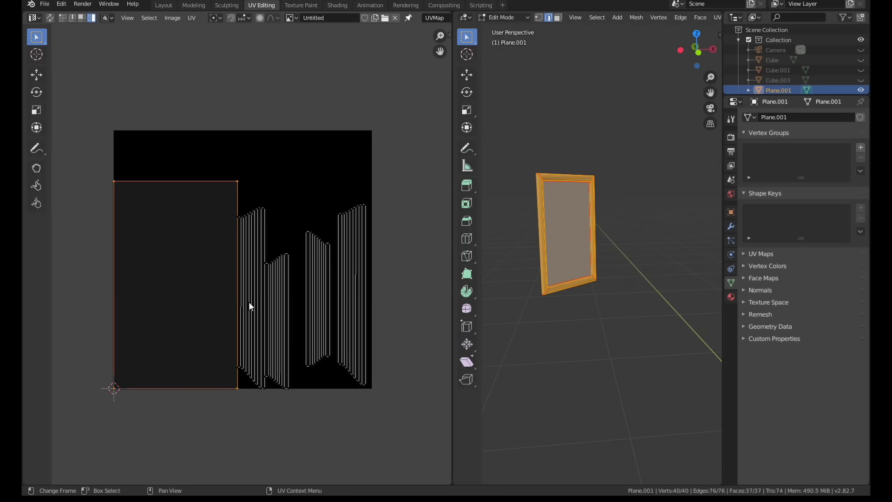
pyautogui.click(270, 304)
pyautogui.click(184, 213)
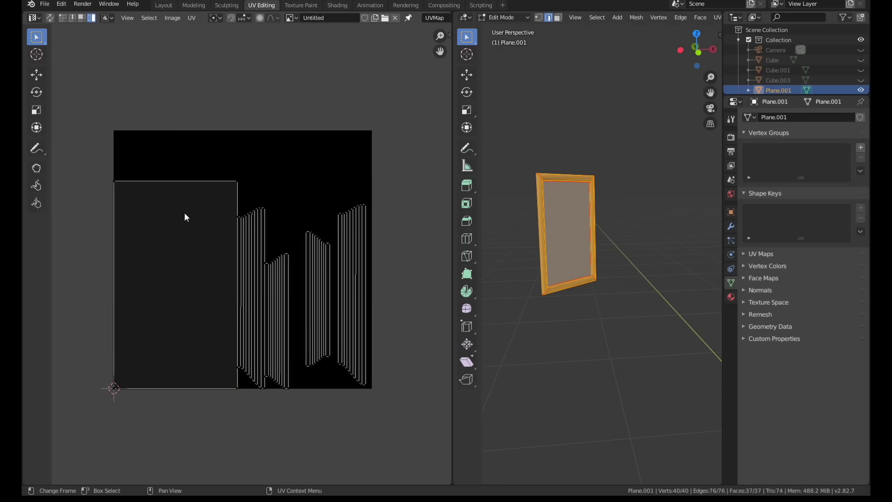
pyautogui.press('g')
pyautogui.click(396, 289)
pyautogui.press('s')
pyautogui.click(378, 284)
pyautogui.press('g')
pyautogui.click(352, 335)
# Move the frame strip islands clear of the panel island and line them up side by side in the image's left half
pyautogui.click(256, 353)
pyautogui.press('g')
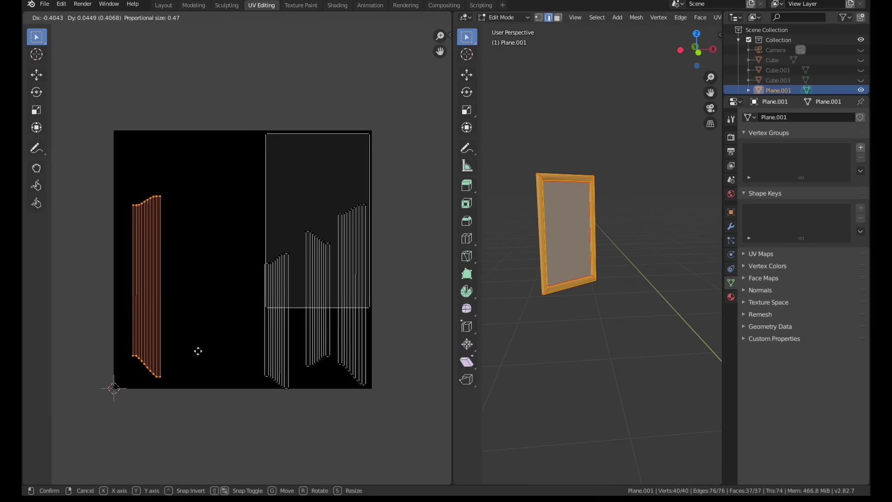
pyautogui.click(191, 348)
pyautogui.click(273, 347)
pyautogui.click(353, 307)
pyautogui.press('g')
pyautogui.click(239, 289)
# Display the RGB.png wood texture behind the frame's UV layout
pyautogui.click(291, 18)
pyautogui.write('wo')
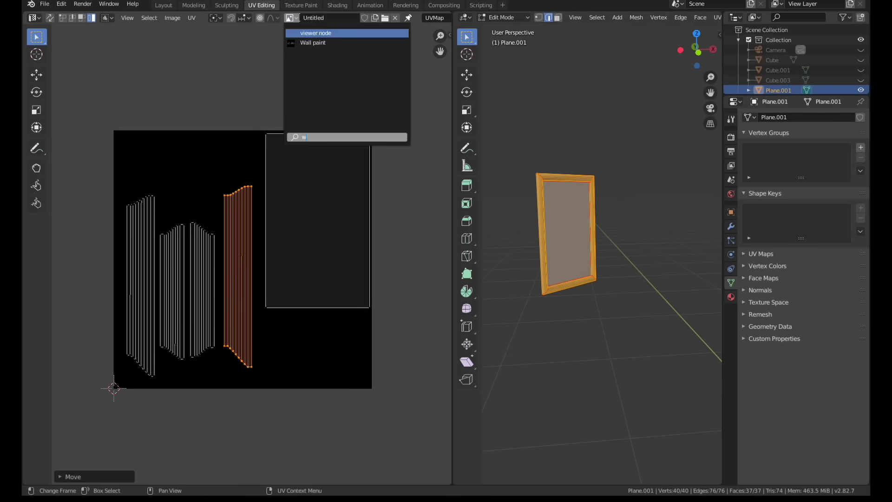
pyautogui.press('BackSpace')
pyautogui.press('BackSpace')
pyautogui.press('BackSpace')
pyautogui.press('BackSpace')
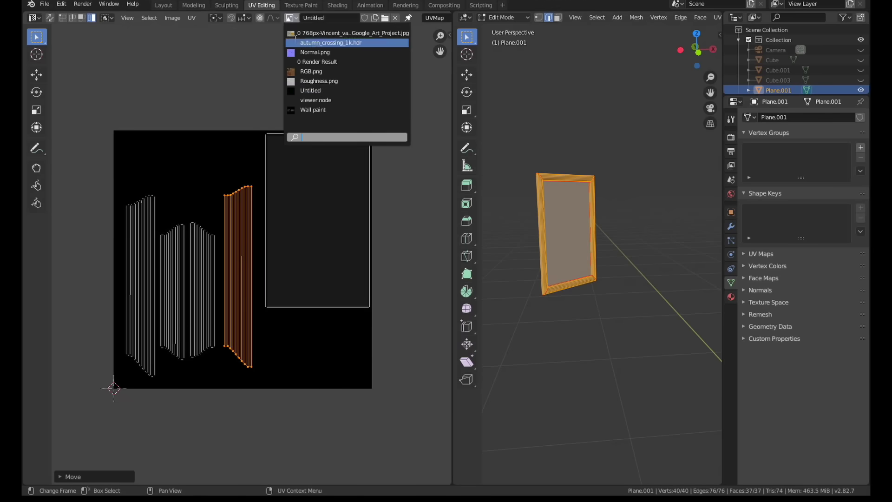
pyautogui.click(312, 72)
# Select the four frame strips, scale them down and place them over the texture's reddish-brown wood area
pyautogui.scroll(-4, 260, 190)
pyautogui.moveTo(156, 145); pyautogui.dragTo(271, 311)
pyautogui.press('s')
pyautogui.click(249, 264)
pyautogui.press('g')
pyautogui.click(233, 303)
pyautogui.scroll(5, 199, 286)
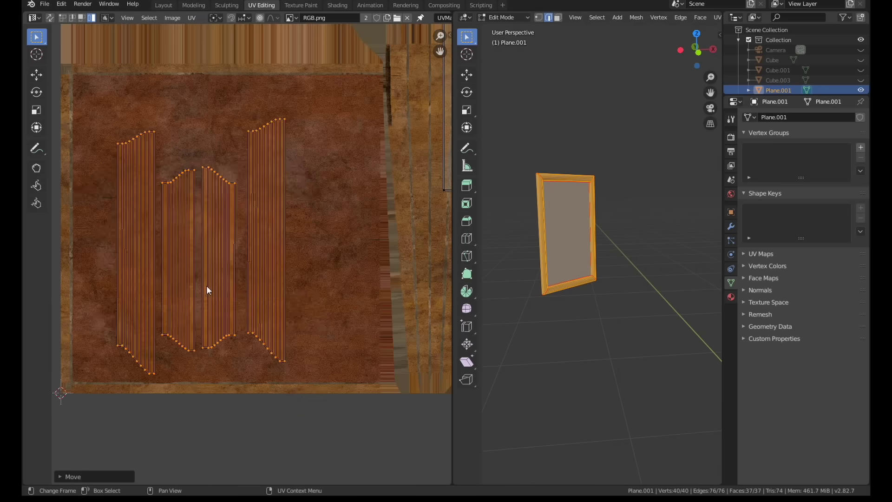
# Rotate the four strips 90 degrees along the wood grain, then reposition and rescale them within the reddish-brown area
pyautogui.press('r')
pyautogui.press('9')
pyautogui.press('0')
pyautogui.press('Return')
pyautogui.press('g')
pyautogui.click(279, 293)
pyautogui.press('s')
pyautogui.click(296, 307)
pyautogui.press('s')
pyautogui.click(288, 300)
pyautogui.scroll(-3, 289, 299)
pyautogui.moveTo(333, 242); pyautogui.dragTo(231, 304, button='middle')
# Leave mesh editing, assign the existing Brush handle material to the frame and show it textured in the viewport
pyautogui.press('Tab')
pyautogui.moveTo(583, 222); pyautogui.dragTo(562, 222, button='middle')
pyautogui.scroll(3, 563, 221)
pyautogui.click(730, 297)
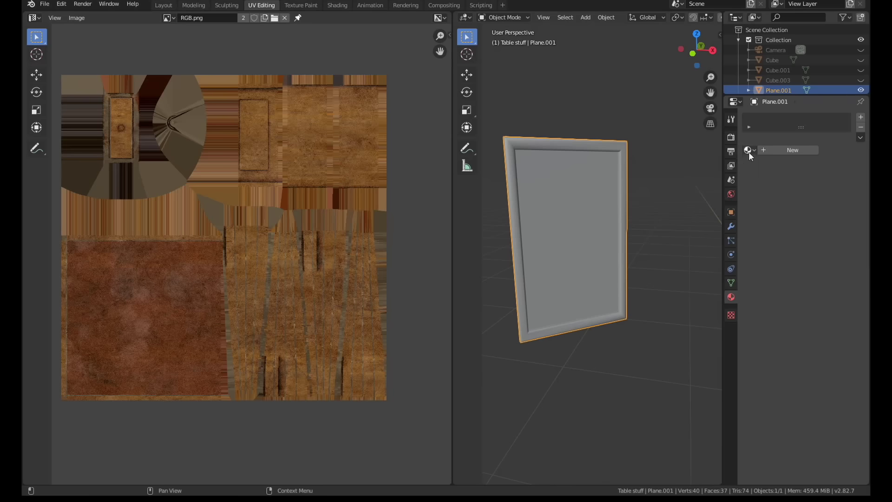
pyautogui.click(748, 150)
pyautogui.click(650, 176)
pyautogui.press('z')
pyautogui.press('z')
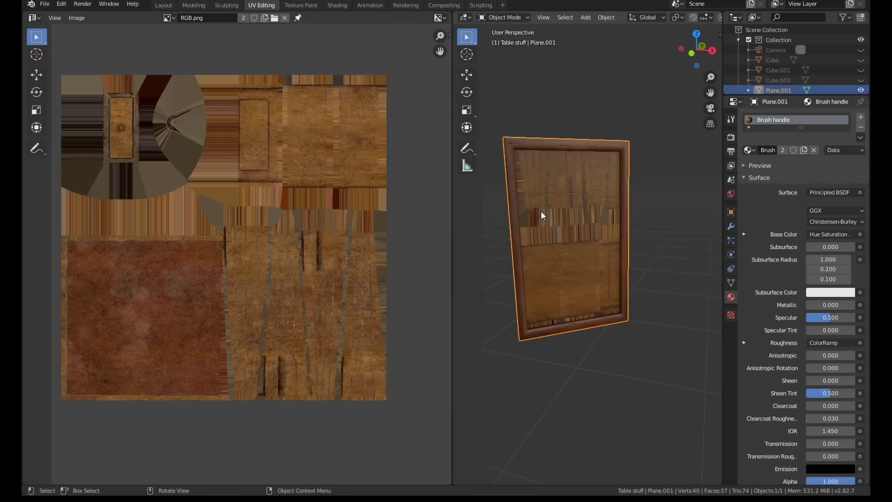
pyautogui.scroll(2, 541, 211)
pyautogui.moveTo(527, 163)
pyautogui.mouseDown(button='middle')
pyautogui.moveTo(494, 155)
pyautogui.moveTo(504, 153)
pyautogui.mouseUp(button='middle')
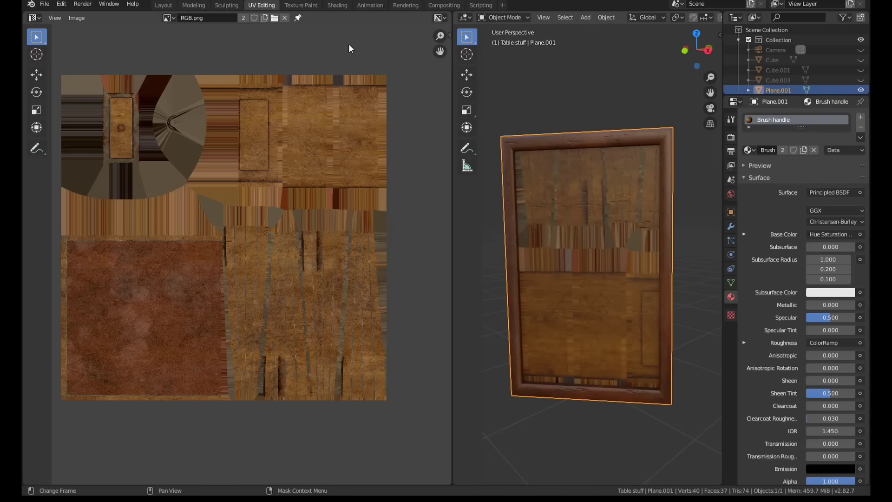
# Select the frame's inner panel face and assign it a new material in a second material slot
pyautogui.press('Tab')
pyautogui.click(558, 186)
pyautogui.click(860, 117)
pyautogui.click(764, 185)
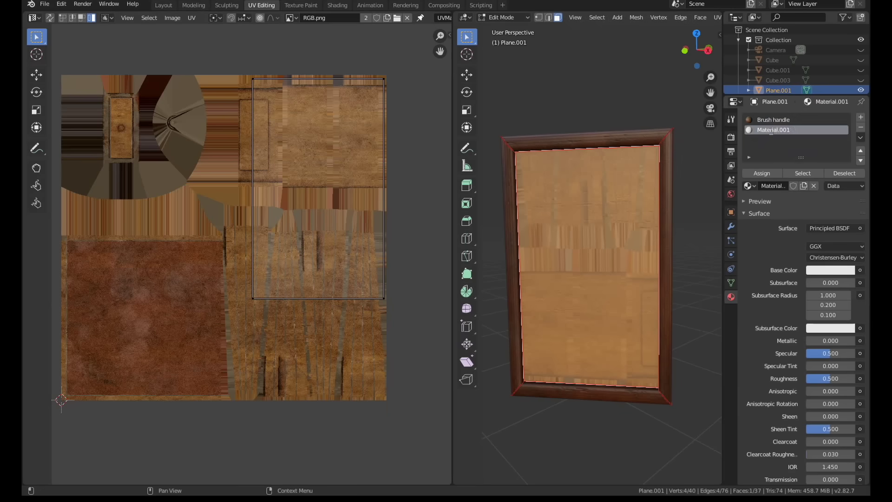
pyautogui.click(759, 173)
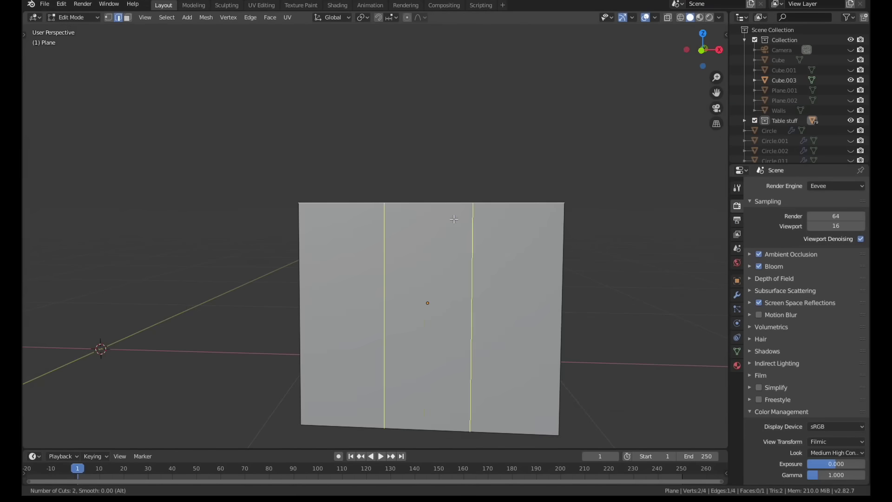
# Add six evenly spaced vertical loop cuts across the upright plane
pyautogui.scroll(2, 453, 219)
pyautogui.scroll(1, 453, 219)
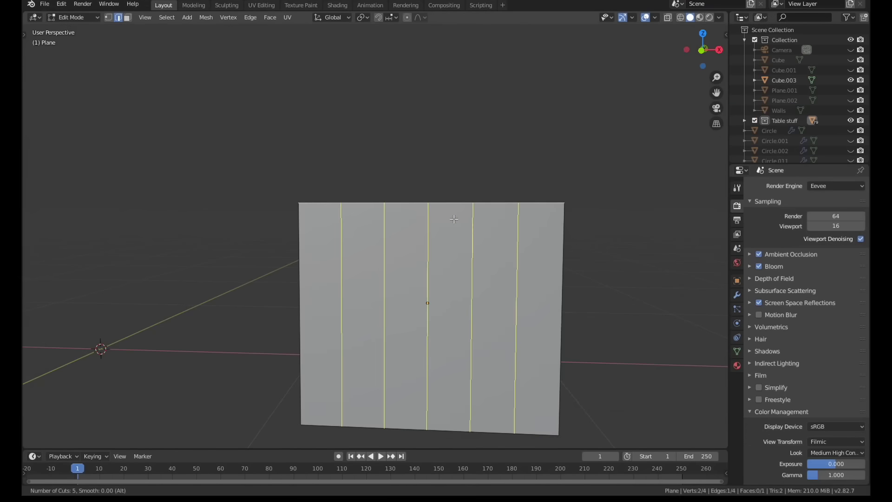
pyautogui.scroll(1, 454, 219)
pyautogui.click(454, 219)
pyautogui.rightClick(454, 218)
# Bevel the six loop cuts into narrow strips about 0.008 m wide with two segments
pyautogui.moveTo(454, 218); pyautogui.dragTo(378, 251, button='middle')
pyautogui.scroll(5, 392, 211)
pyautogui.hotkey('ctrl', 'b')
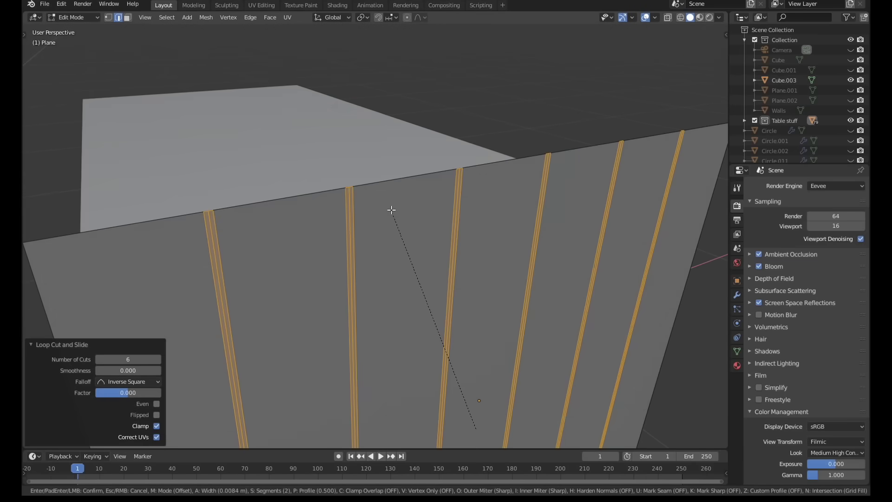
pyautogui.click(393, 212)
# Select the centre edge of each bevelled strip and move the edges along Y to form plank grooves
pyautogui.click(347, 212)
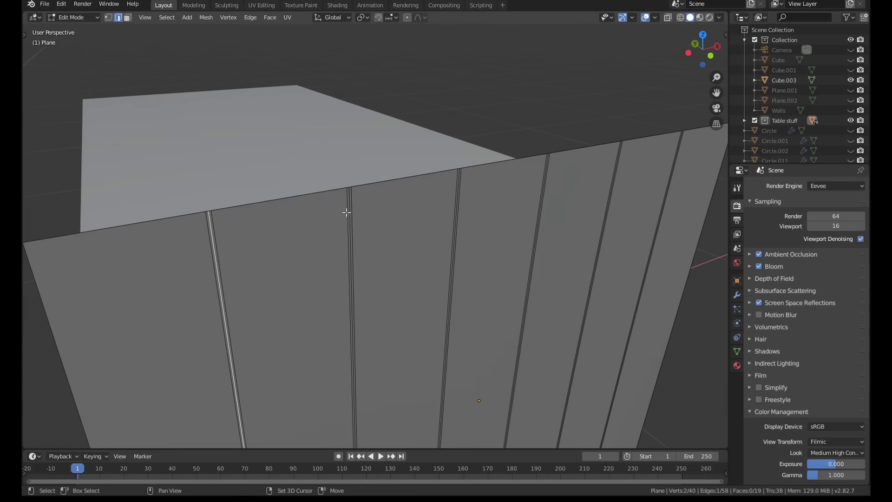
pyautogui.keyDown('shift'); pyautogui.click(458, 193); pyautogui.keyUp('shift')
pyautogui.moveTo(458, 193); pyautogui.dragTo(333, 208, button='middle')
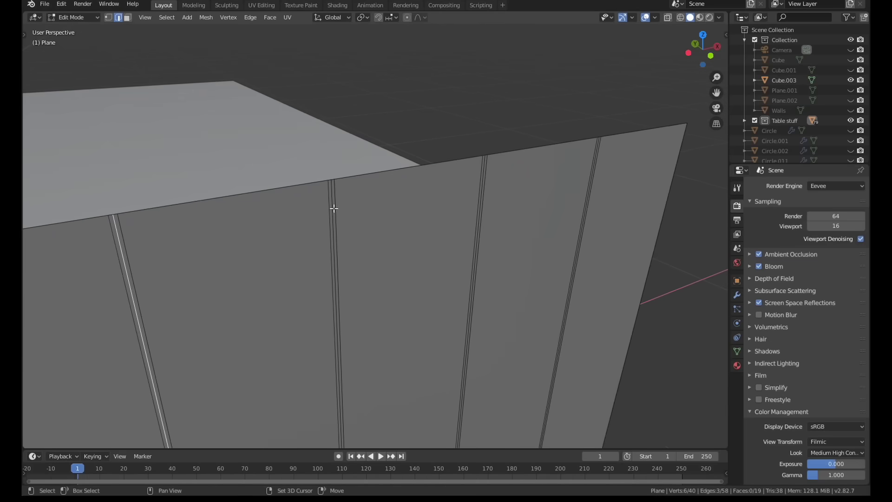
pyautogui.moveTo(483, 182); pyautogui.dragTo(360, 272, button='middle')
pyautogui.press('g')
pyautogui.press('y')
pyautogui.click(395, 307)
# Apply the grooved panel's transform in Object Mode and check the panel from the front in different viewport shading
pyautogui.press('Tab')
pyautogui.scroll(-3, 395, 308)
pyautogui.scroll(-3, 364, 293)
pyautogui.scroll(1, 383, 304)
pyautogui.hotkey('ctrl', 'a')
pyautogui.click(385, 321)
pyautogui.moveTo(385, 322)
pyautogui.mouseDown(button='middle')
pyautogui.moveTo(423, 315)
pyautogui.moveTo(450, 334)
pyautogui.moveTo(455, 350)
pyautogui.moveTo(399, 387)
pyautogui.moveTo(484, 331)
pyautogui.moveTo(375, 315)
pyautogui.moveTo(414, 335)
pyautogui.moveTo(405, 342)
pyautogui.mouseUp(button='middle')
pyautogui.press('KP_1')
pyautogui.press('z')
pyautogui.click(331, 317)
pyautogui.scroll(-3, 334, 319)
pyautogui.press('z')
pyautogui.click(414, 333)
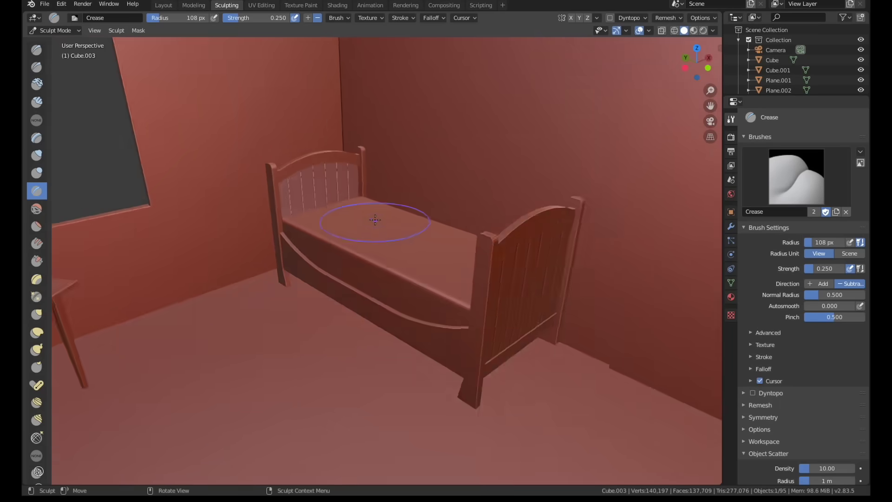
# Use the Cloth brush at strength 1.000 to pull folds into the middle of the bedding's long side and top edge
pyautogui.moveTo(368, 215)
pyautogui.mouseDown(button='middle')
pyautogui.moveTo(342, 314)
pyautogui.moveTo(376, 297)
pyautogui.mouseUp(button='middle')
pyautogui.scroll(3, 434, 274)
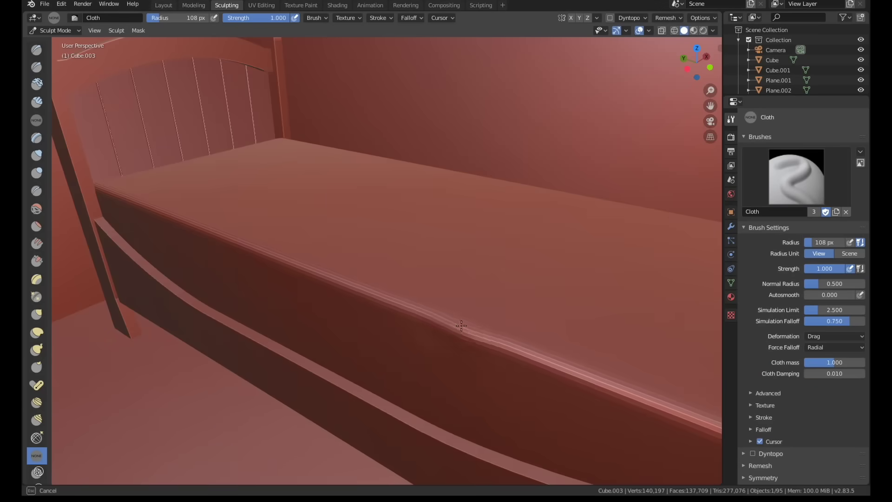
pyautogui.scroll(-1, 458, 325)
pyautogui.moveTo(457, 324); pyautogui.dragTo(380, 302)
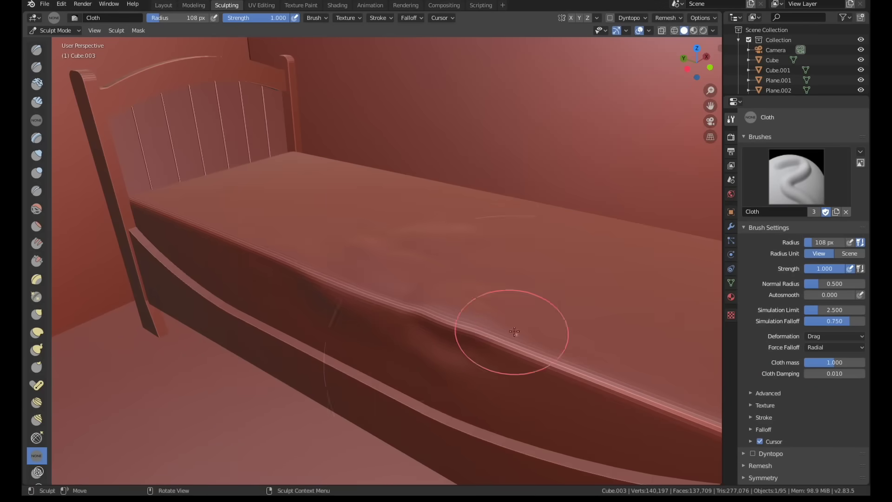
pyautogui.moveTo(514, 328); pyautogui.dragTo(456, 376)
pyautogui.scroll(-3, 519, 349)
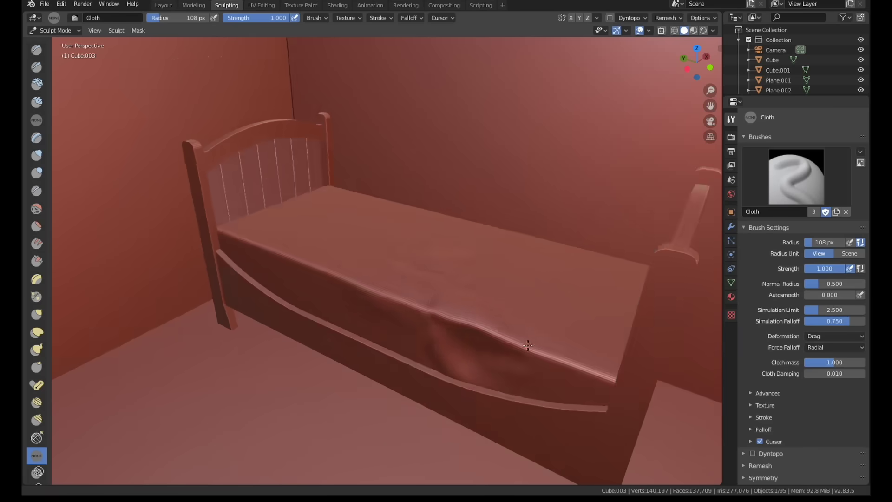
pyautogui.moveTo(522, 349); pyautogui.dragTo(552, 352, button='middle')
pyautogui.moveTo(409, 236); pyautogui.dragTo(340, 226)
pyautogui.moveTo(340, 260)
pyautogui.mouseDown(button='middle')
pyautogui.moveTo(331, 268)
pyautogui.moveTo(270, 266)
pyautogui.mouseUp(button='middle')
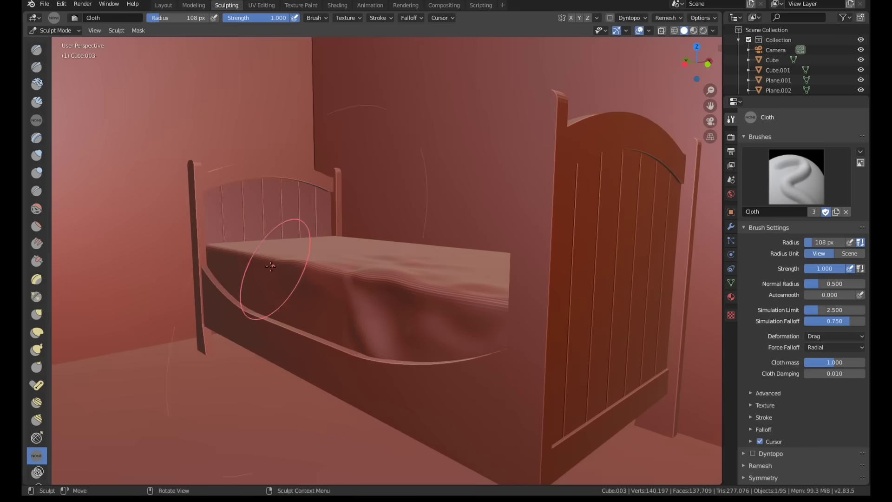
# Sculpt more cloth folds along the bedding's side near the headboard and wrinkles across its top
pyautogui.moveTo(241, 238); pyautogui.dragTo(338, 284, button='middle')
pyautogui.moveTo(332, 325); pyautogui.dragTo(340, 359, button='middle')
pyautogui.scroll(3, 340, 359)
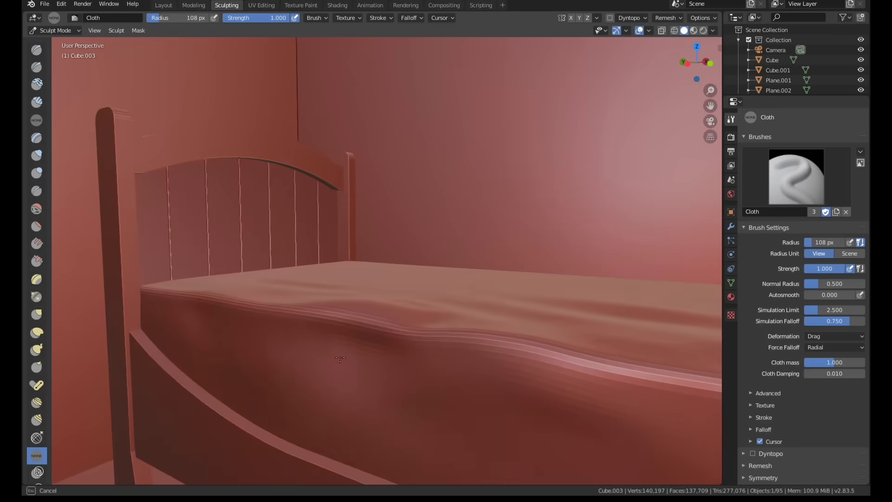
pyautogui.scroll(-2, 407, 346)
pyautogui.moveTo(407, 372)
pyautogui.mouseDown()
pyautogui.moveTo(403, 409)
pyautogui.moveTo(362, 381)
pyautogui.mouseUp()
pyautogui.scroll(-4, 323, 372)
pyautogui.moveTo(322, 301); pyautogui.dragTo(328, 353, button='middle')
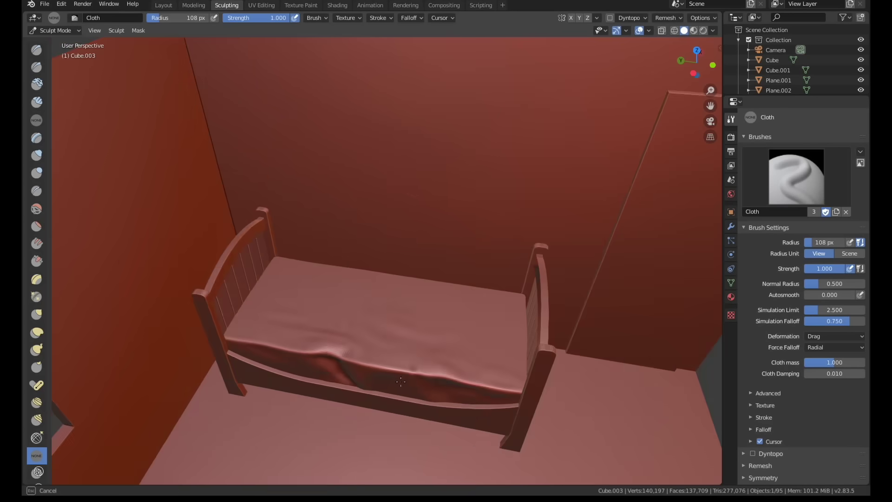
pyautogui.scroll(2, 326, 350)
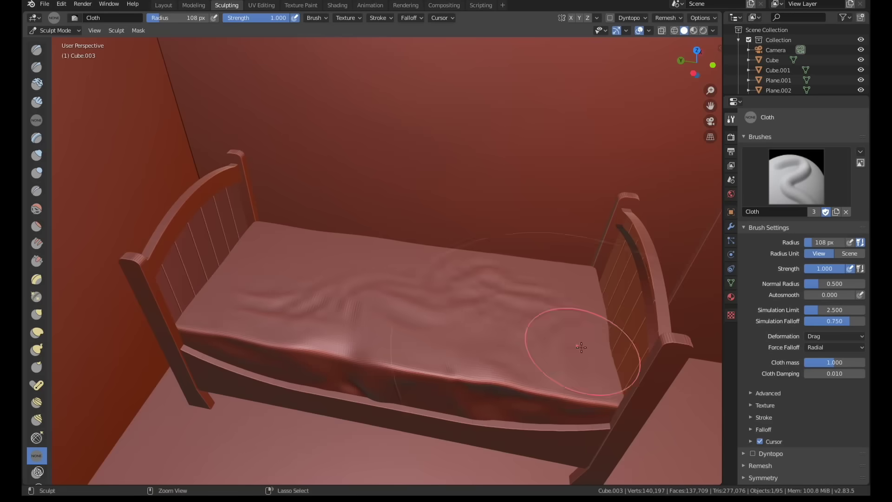
# Extend the cloth folds along the bedding's edge towards the footboard and check the bed within the whole room
pyautogui.moveTo(581, 347); pyautogui.dragTo(594, 296, button='middle')
pyautogui.moveTo(502, 362)
pyautogui.mouseDown()
pyautogui.moveTo(437, 372)
pyautogui.moveTo(418, 386)
pyautogui.mouseUp()
pyautogui.moveTo(492, 333); pyautogui.dragTo(442, 333, button='middle')
pyautogui.scroll(-3, 442, 332)
pyautogui.scroll(-3, 441, 333)
pyautogui.moveTo(493, 237); pyautogui.dragTo(456, 286, button='middle')
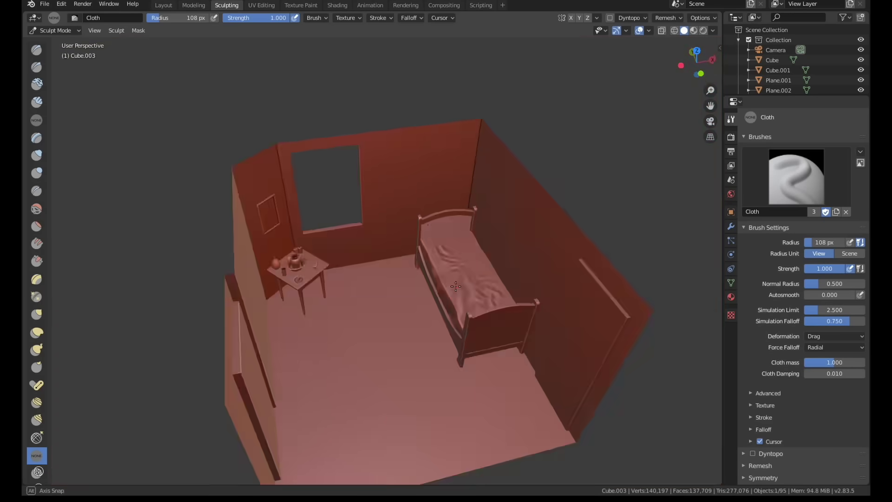
# Pull side folds near the headboard with the Cloth brush, add a crease with the Crease brush and return to Cloth
pyautogui.scroll(6, 443, 274)
pyautogui.moveTo(420, 268); pyautogui.dragTo(405, 266)
pyautogui.moveTo(371, 307); pyautogui.dragTo(424, 264, button='middle')
pyautogui.moveTo(424, 265)
pyautogui.mouseDown()
pyautogui.moveTo(418, 251)
pyautogui.moveTo(326, 253)
pyautogui.mouseUp()
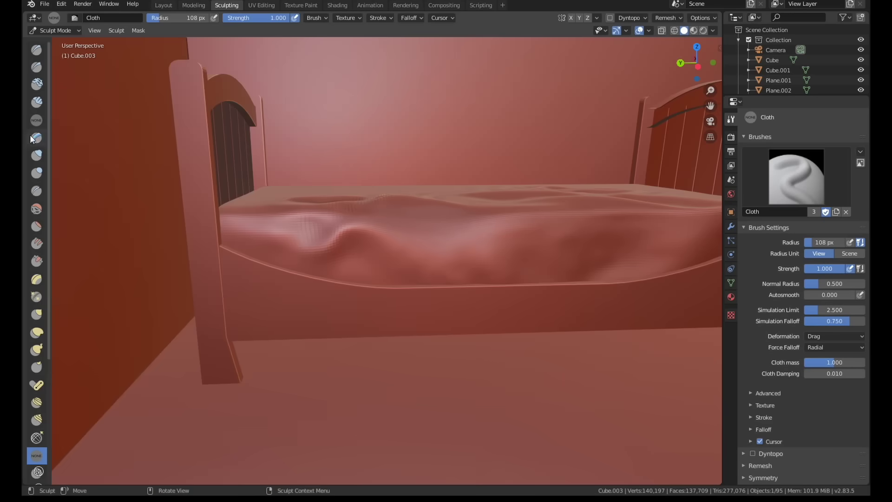
pyautogui.click(36, 173)
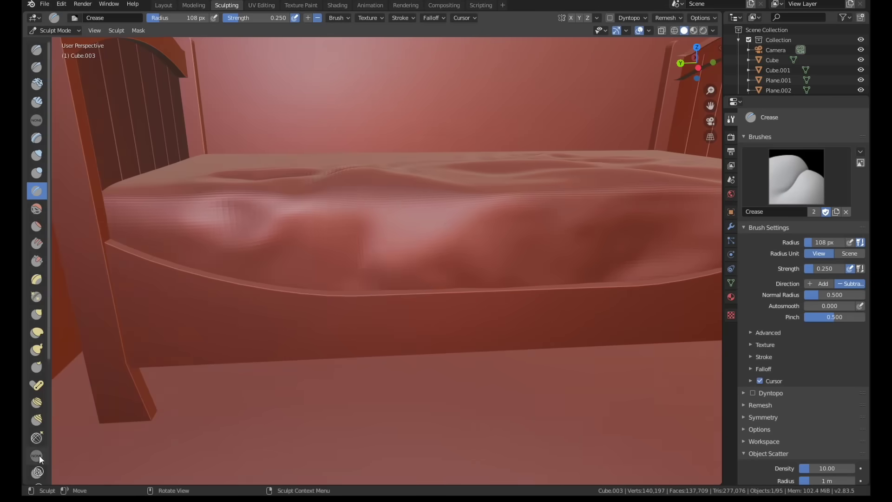
pyautogui.click(37, 455)
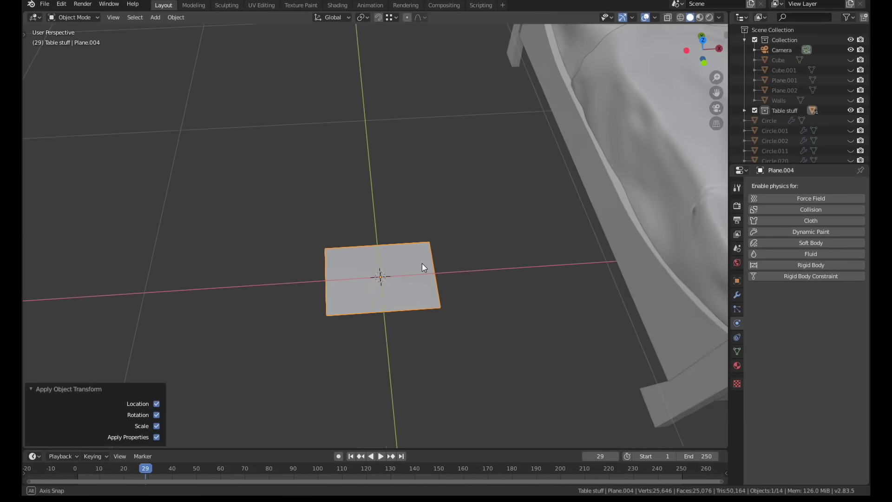
# Subdivide the small plane beside the bed with 50 cuts
pyautogui.scroll(2, 388, 289)
pyautogui.press('Tab')
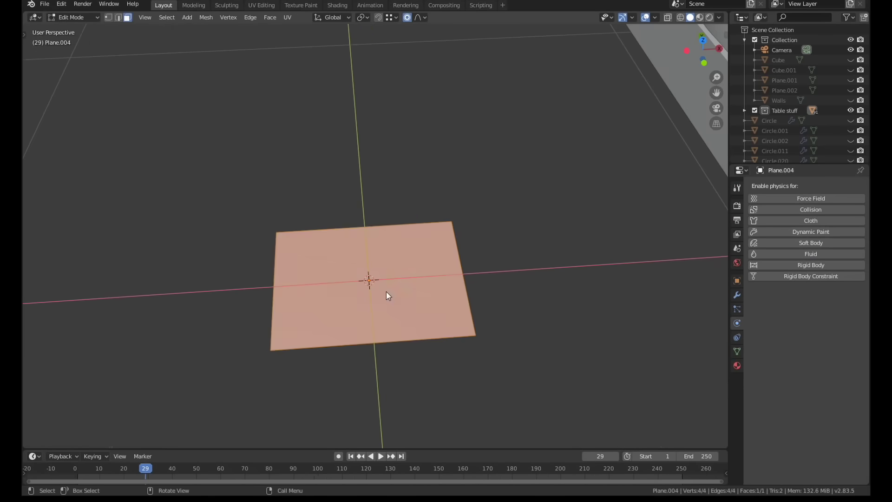
pyautogui.keyDown('shift'); pyautogui.moveTo(386, 291); pyautogui.dragTo(439, 296, button='middle'); pyautogui.keyUp('shift')
pyautogui.press('F3')
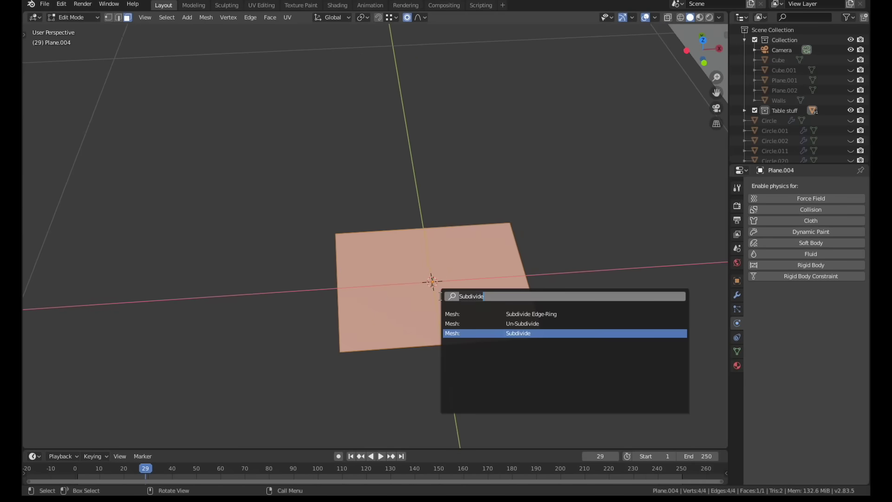
pyautogui.press('Return')
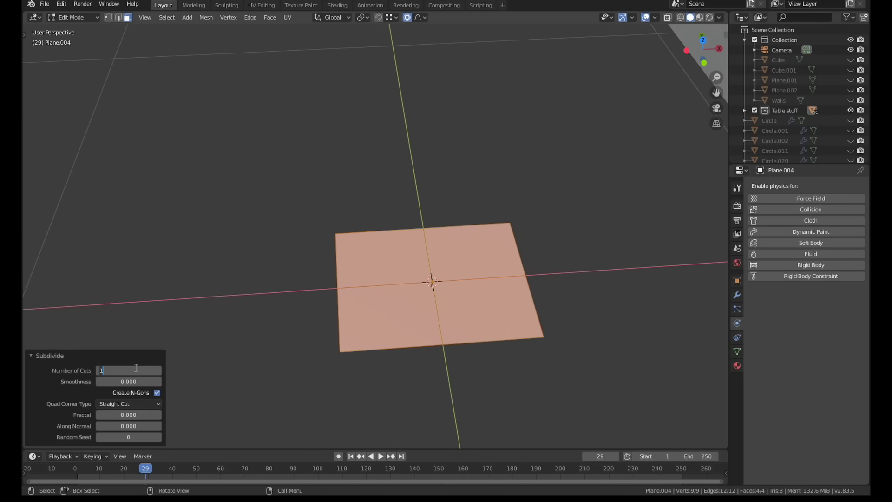
pyautogui.click(136, 368)
pyautogui.write('50')
pyautogui.press('Return')
# Extrude the subdivided plane upward about 0.015 m, recalculate the mesh normals outward and return to Object Mode
pyautogui.moveTo(419, 321); pyautogui.dragTo(439, 353, button='middle')
pyautogui.press('e')
pyautogui.click(439, 344)
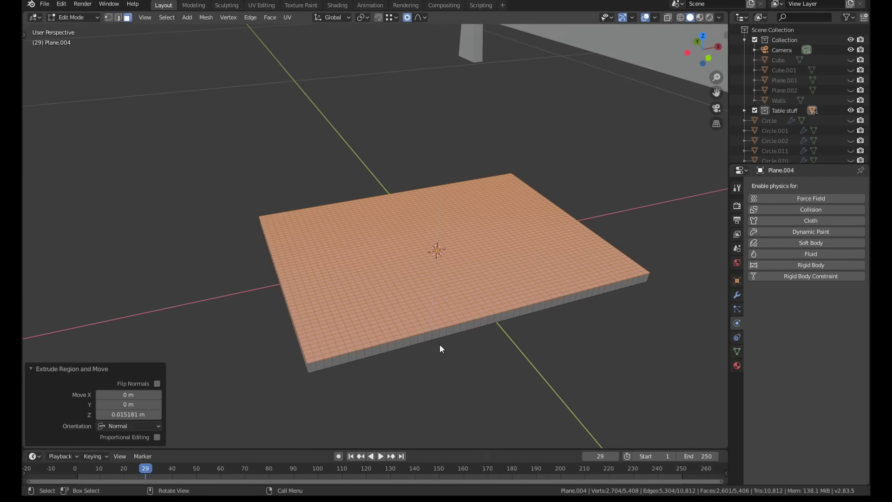
pyautogui.hotkey('alt', 'n')
pyautogui.click(436, 339)
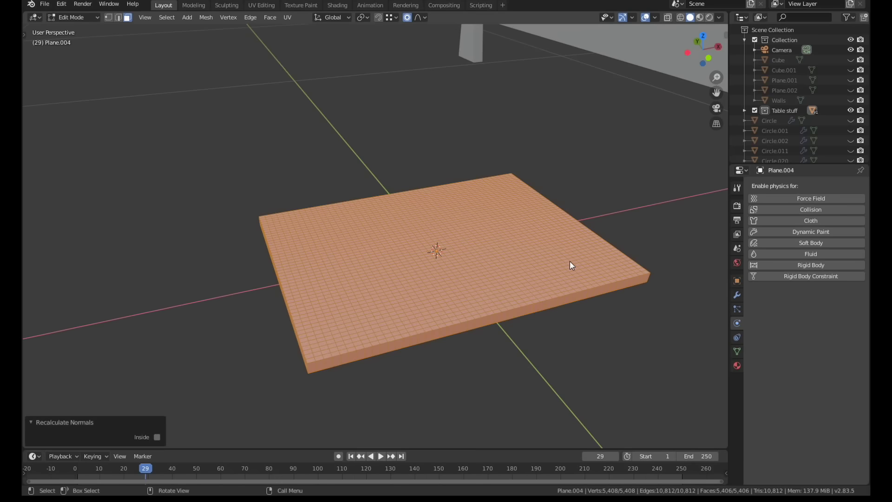
pyautogui.press('Tab')
pyautogui.moveTo(570, 265); pyautogui.dragTo(477, 309, button='middle')
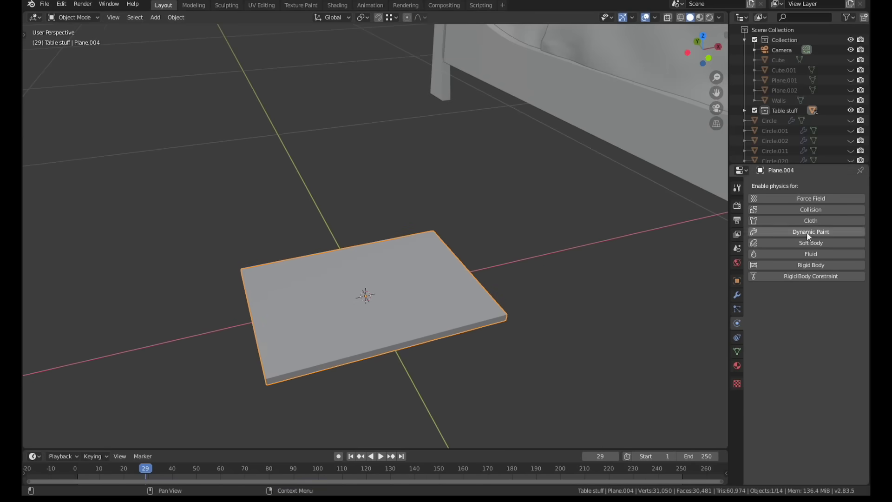
# Give the thin slab cloth physics with Pressure enabled and run the simulation to frame 11 to inflate a pillow
pyautogui.click(810, 221)
pyautogui.scroll(-10, 767, 334)
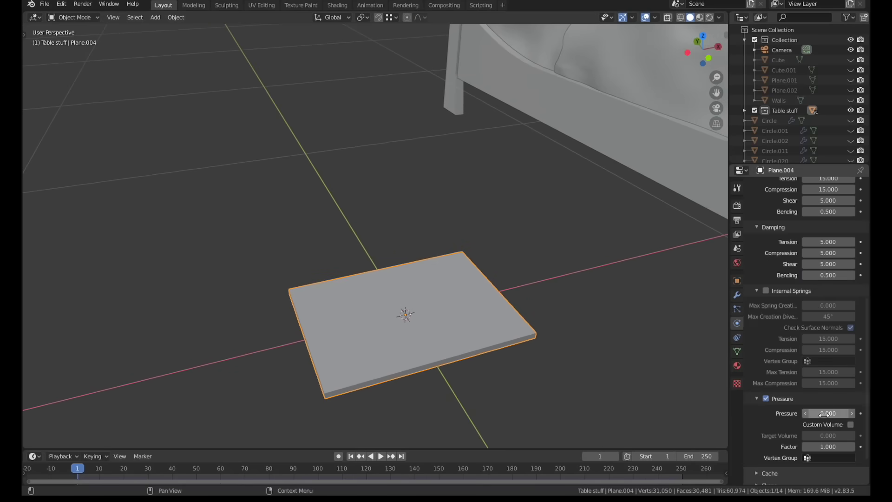
pyautogui.scroll(8, 793, 353)
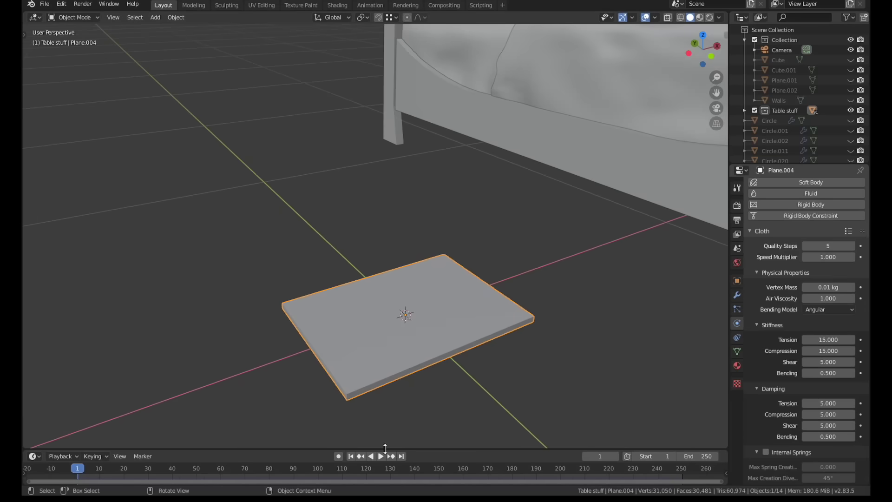
pyautogui.click(380, 456)
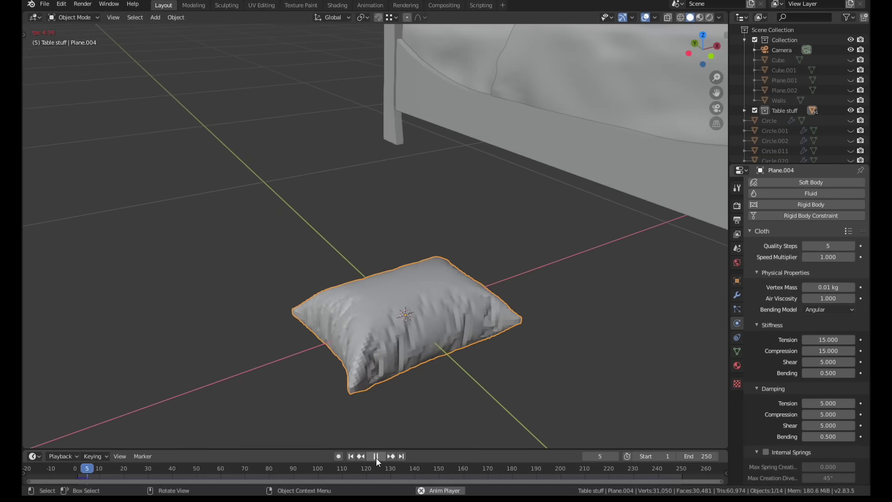
pyautogui.click(375, 457)
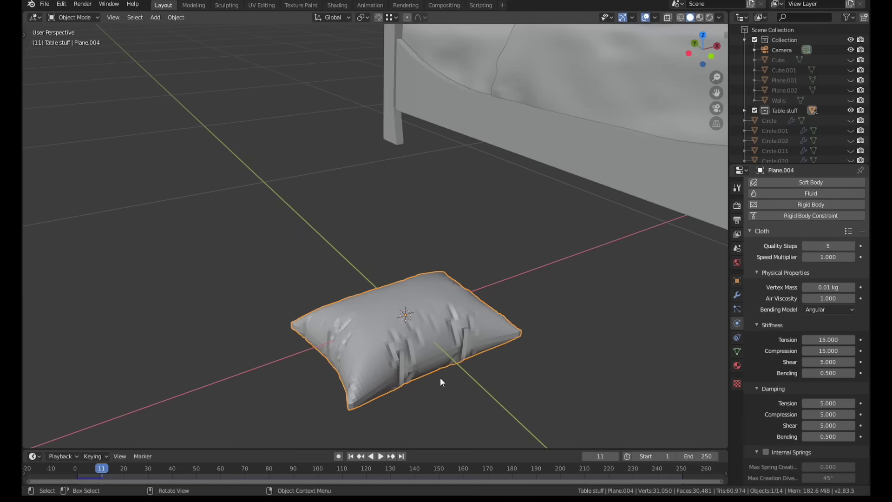
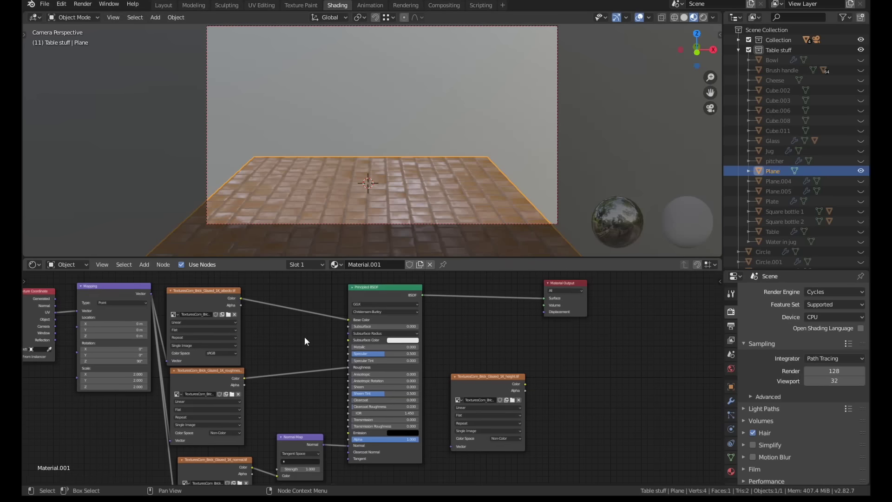
# Link the Mapping node to the brick height texture and route it through a new Displacement node into the Material Output
pyautogui.moveTo(151, 293); pyautogui.dragTo(524, 381)
pyautogui.hotkey('shift', 'a')
pyautogui.write('sdisp')
pyautogui.press('Return')
pyautogui.click(536, 353)
pyautogui.scroll(5, 566, 381)
pyautogui.moveTo(536, 333); pyautogui.dragTo(529, 364, button='middle')
pyautogui.moveTo(580, 386); pyautogui.dragTo(527, 308)
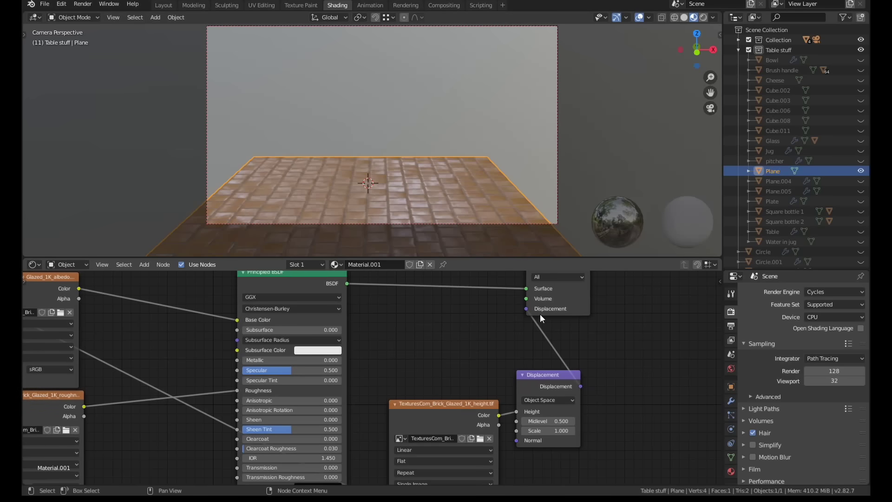
# Set the brick material's surface displacement method to Displacement and Bump
pyautogui.keyDown('shift'); pyautogui.moveTo(432, 203); pyautogui.dragTo(436, 133, button='middle'); pyautogui.keyUp('shift')
pyautogui.scroll(-1, 730, 457)
pyautogui.click(730, 455)
pyautogui.scroll(-15, 759, 430)
pyautogui.click(754, 457)
pyautogui.scroll(-4, 754, 458)
pyautogui.click(824, 444)
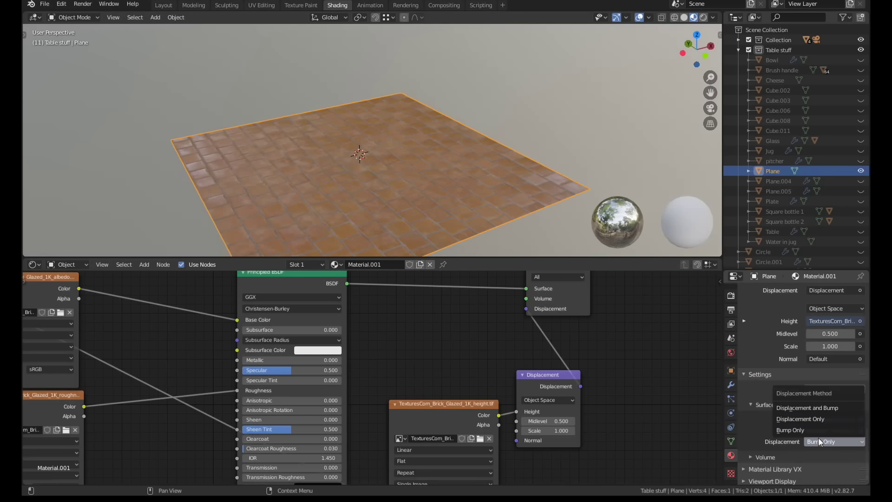
pyautogui.click(824, 409)
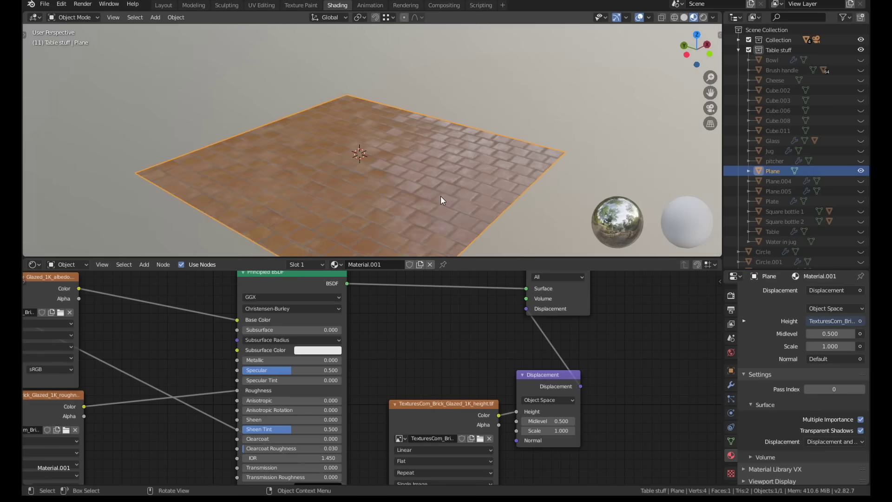
# Show the brick plane in rendered shading and add a Subdivision Surface modifier with 2 viewport levels
pyautogui.press('z')
pyautogui.click(444, 138)
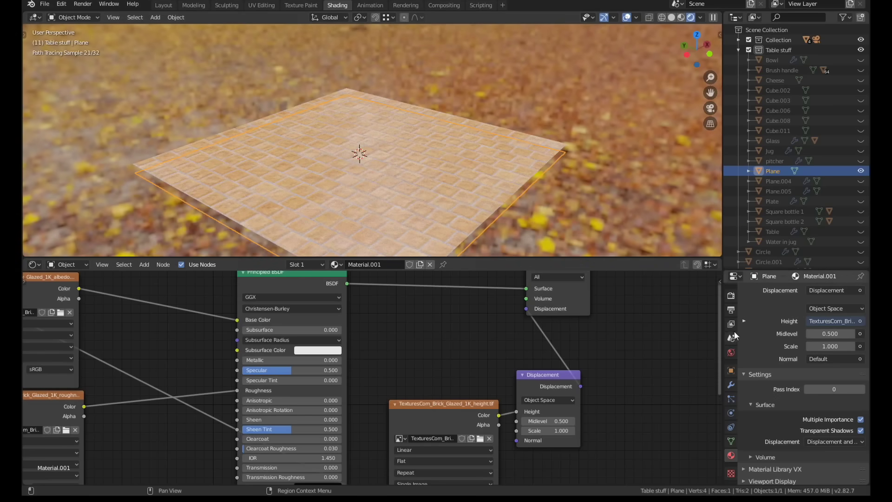
pyautogui.click(730, 384)
pyautogui.click(807, 292)
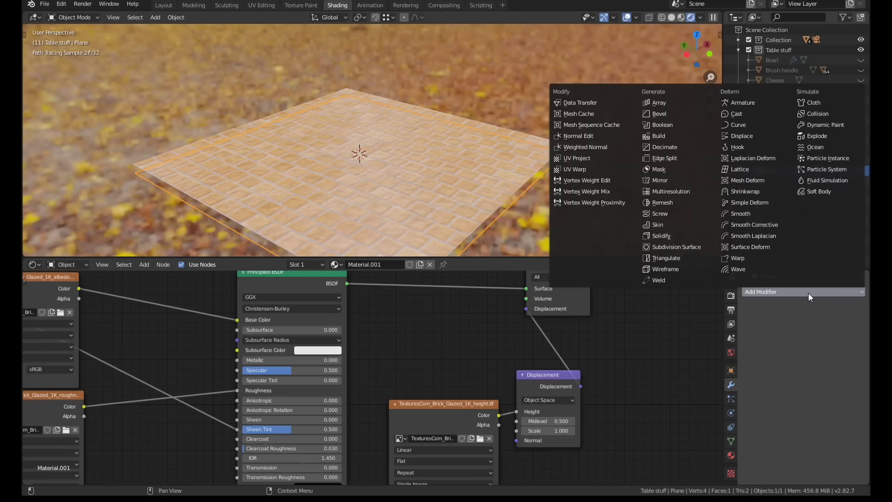
pyautogui.click(679, 245)
pyautogui.click(796, 369)
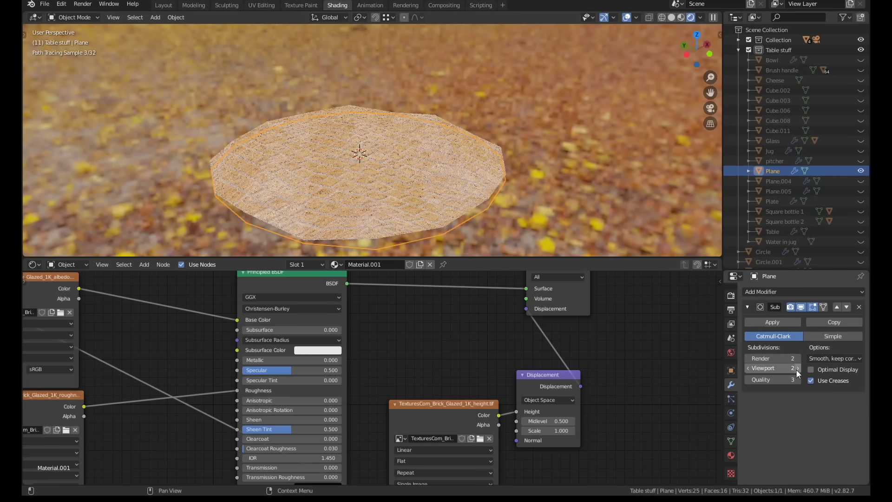
# Set the Cycles feature set to Experimental and enable Adaptive subdivision on the brick plane's modifier
pyautogui.click(734, 294)
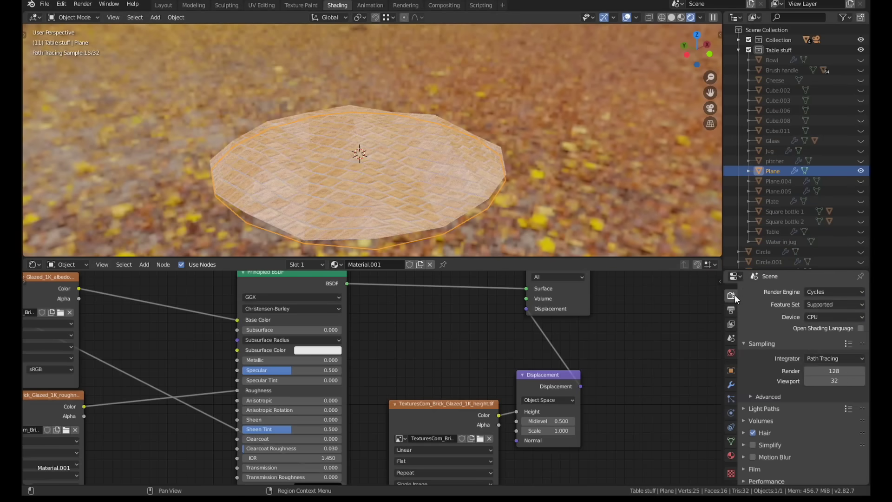
pyautogui.click(830, 306)
pyautogui.click(833, 330)
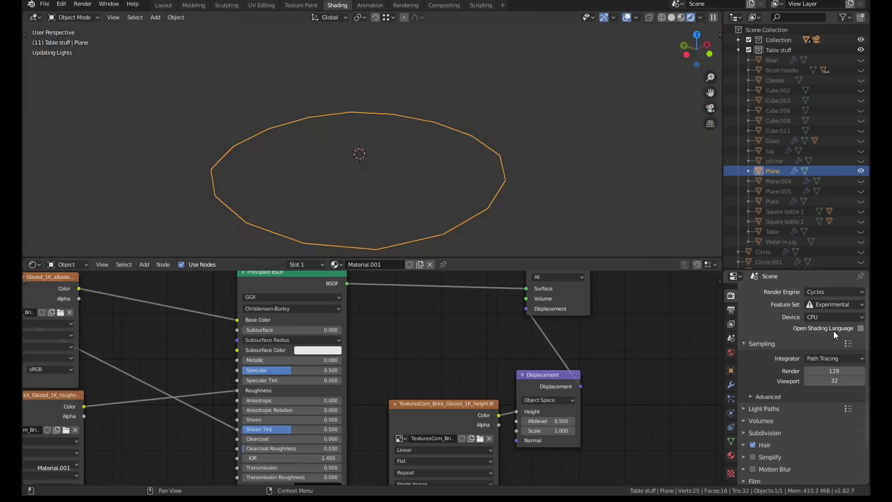
pyautogui.click(730, 384)
pyautogui.click(748, 358)
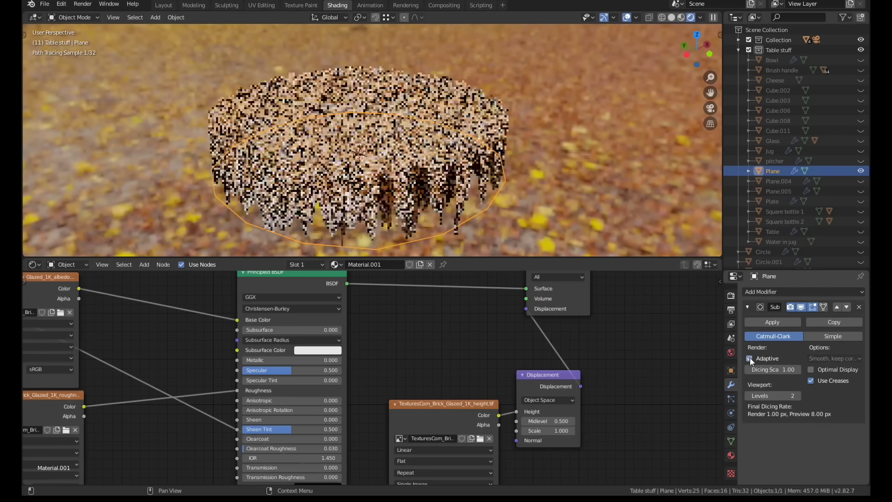
# Set the brick Displacement node's scale to 0.03 and show the plane from the front
pyautogui.press('KP_0')
pyautogui.moveTo(506, 353); pyautogui.dragTo(371, 331, button='middle')
pyautogui.scroll(4, 430, 390)
pyautogui.click(414, 414)
pyautogui.write('.03')
pyautogui.press('Return')
pyautogui.press('KP_1')
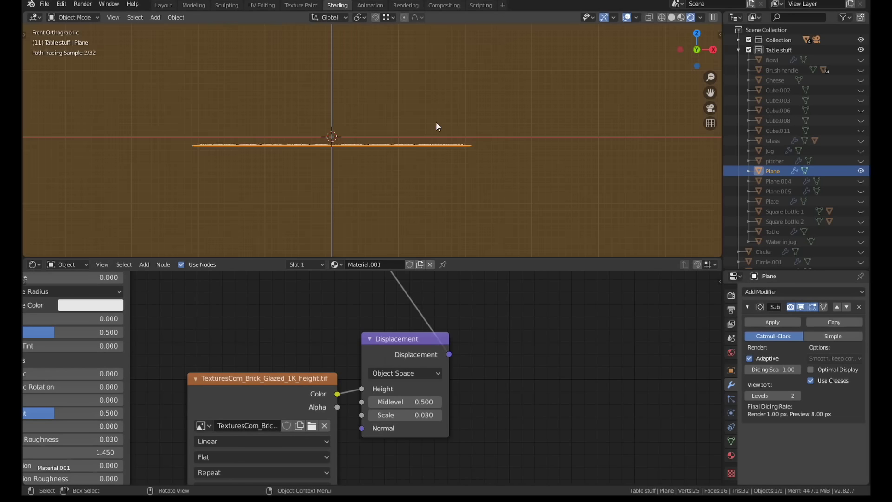
# Set the brick displacement midlevel to 0.8 and refine it to 0.9
pyautogui.scroll(5, 389, 148)
pyautogui.click(415, 402)
pyautogui.press('BackSpace')
pyautogui.write('.8')
pyautogui.press('Return')
pyautogui.click(416, 400)
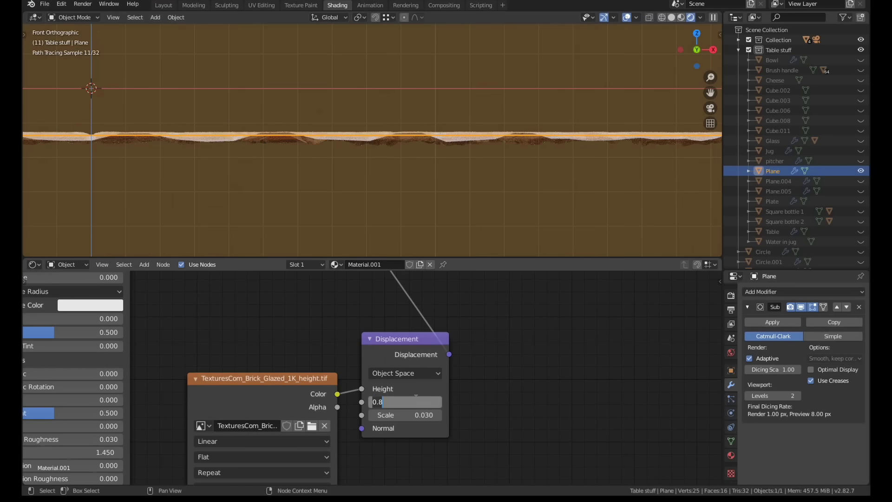
pyautogui.write('.9')
pyautogui.press('Return')
# Add 50 parallel loop cuts across the brick plane, return to Object Mode and check the deselected floor through the camera
pyautogui.moveTo(403, 144); pyautogui.dragTo(402, 179, button='middle')
pyautogui.scroll(-8, 402, 178)
pyautogui.keyDown('shift'); pyautogui.moveTo(382, 218); pyautogui.dragTo(484, 167, button='middle'); pyautogui.keyUp('shift')
pyautogui.press('Tab')
pyautogui.hotkey('ctrl', 'r')
pyautogui.scroll(4, 604, 153)
pyautogui.write('0')
pyautogui.press('Return')
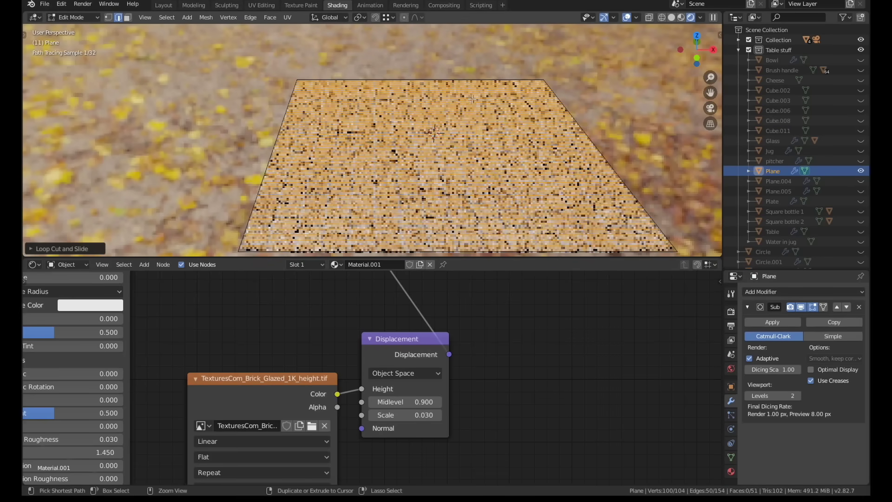
pyautogui.press('Tab')
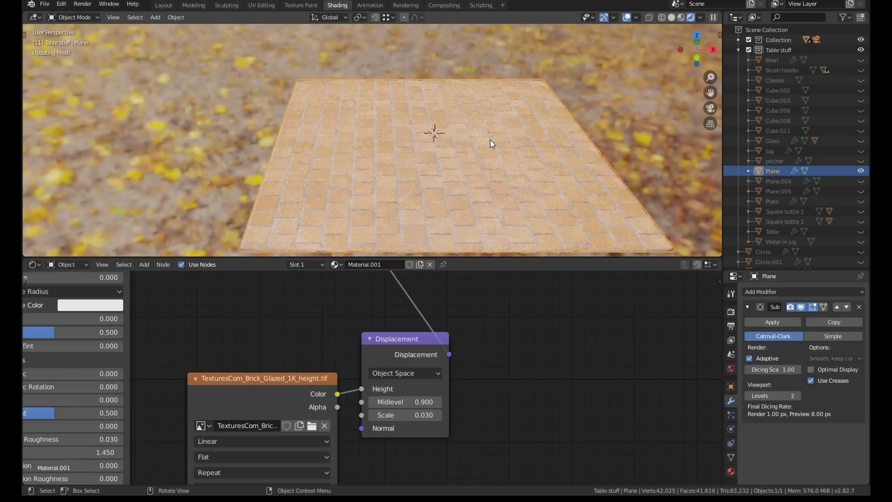
pyautogui.hotkey('alt', 'a')
pyautogui.press('KP_0')
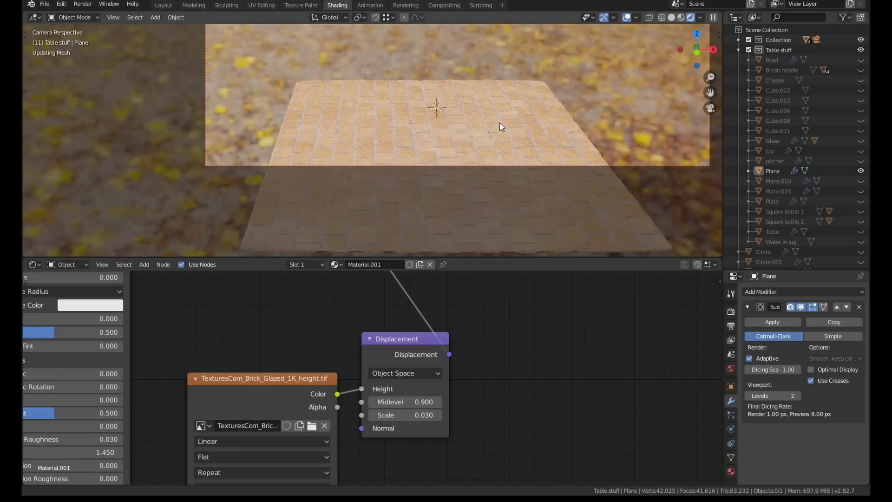
pyautogui.scroll(4, 443, 195)
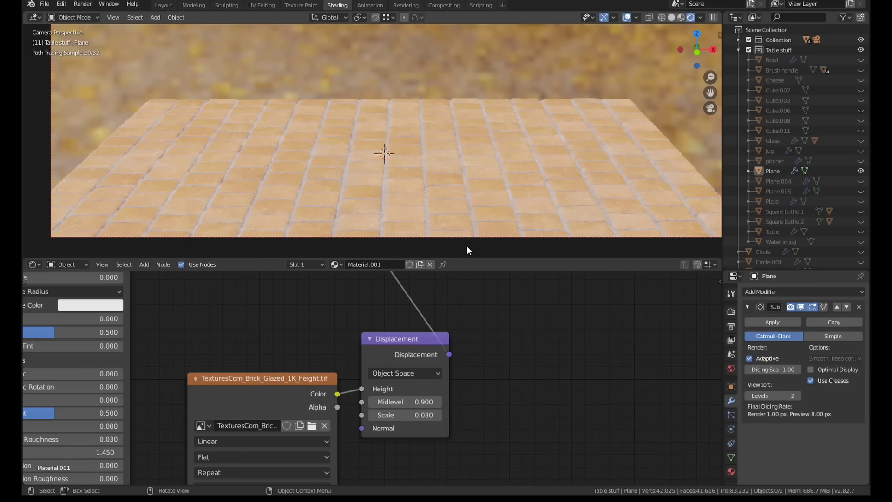
pyautogui.rightClick(754, 497)
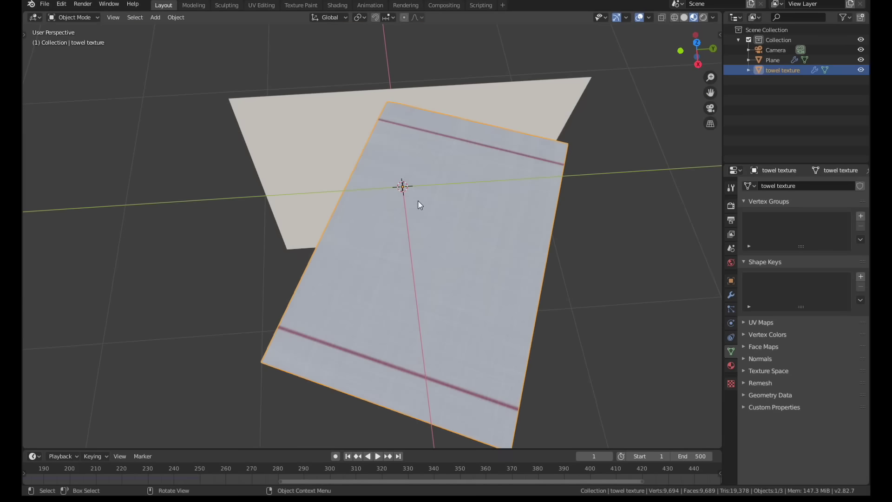
# Weight-paint one upper corner of the towel and restore Material Preview shading
pyautogui.click(75, 17)
pyautogui.click(85, 74)
pyautogui.moveTo(286, 91); pyautogui.dragTo(287, 105, button='middle')
pyautogui.scroll(3, 367, 111)
pyautogui.click(402, 125)
pyautogui.press('z')
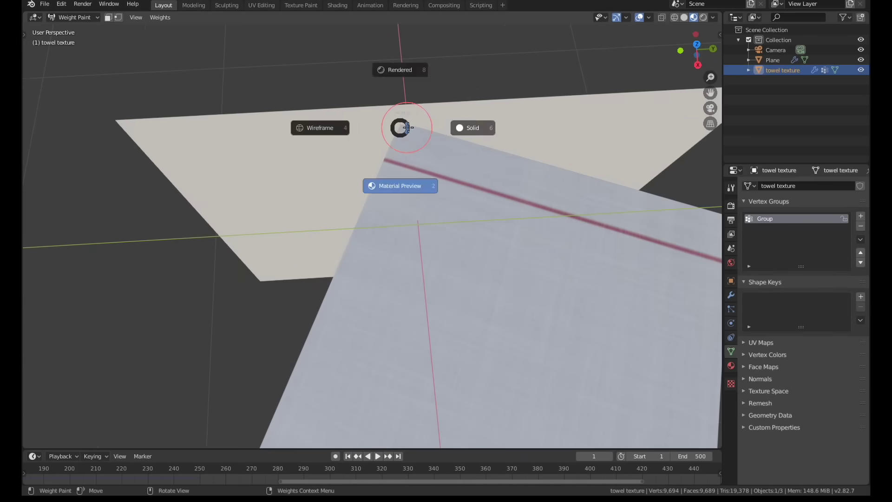
pyautogui.click(470, 128)
pyautogui.click(403, 126)
pyautogui.press('z')
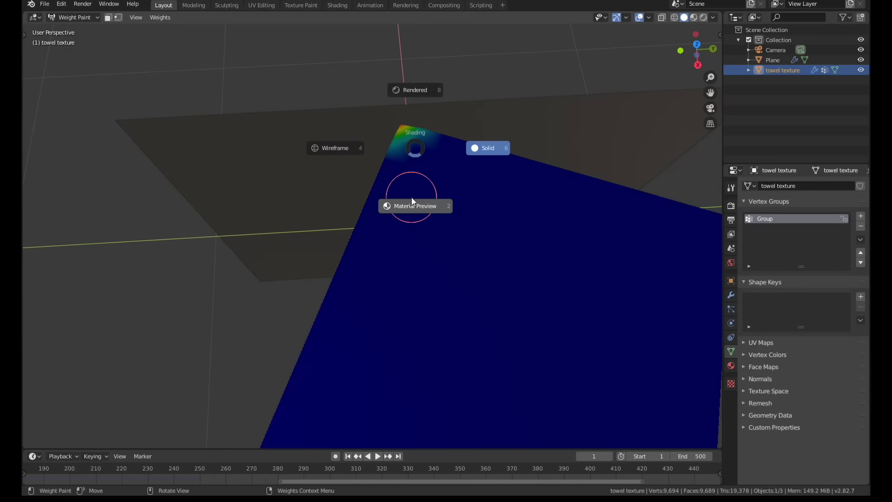
pyautogui.click(412, 201)
# Rename the towel's painted vertex group to "pin" and assign it as the cloth physics pin group
pyautogui.moveTo(422, 153); pyautogui.dragTo(430, 170, button='middle')
pyautogui.scroll(-2, 430, 169)
pyautogui.keyDown('shift'); pyautogui.moveTo(715, 231); pyautogui.dragTo(620, 180, button='middle'); pyautogui.keyUp('shift')
pyautogui.doubleClick(765, 219)
pyautogui.write('pin')
pyautogui.press('Return')
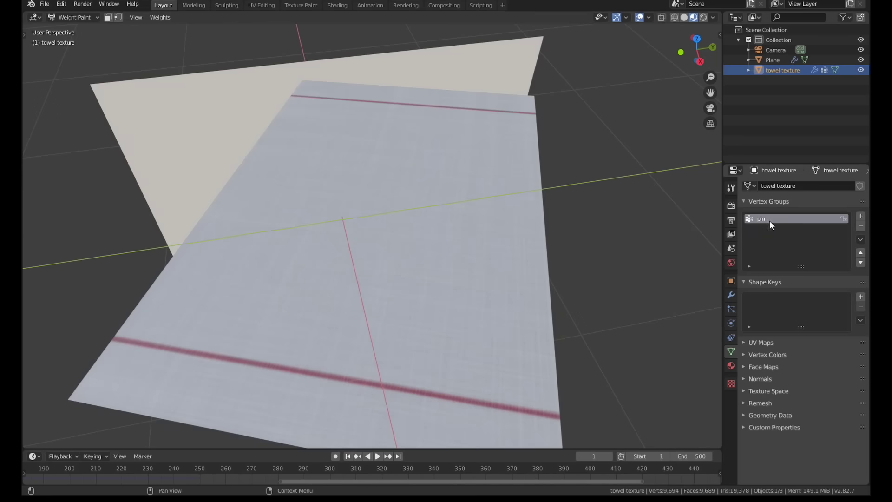
pyautogui.click(730, 323)
pyautogui.click(811, 327)
pyautogui.click(790, 341)
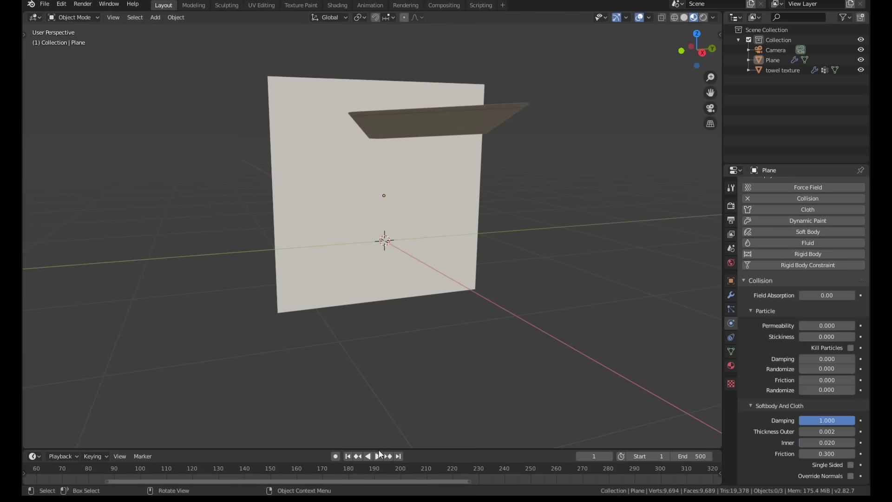
# Run the towel's cloth simulation to frame 151 and view the hanging towel in rendered shading
pyautogui.click(379, 455)
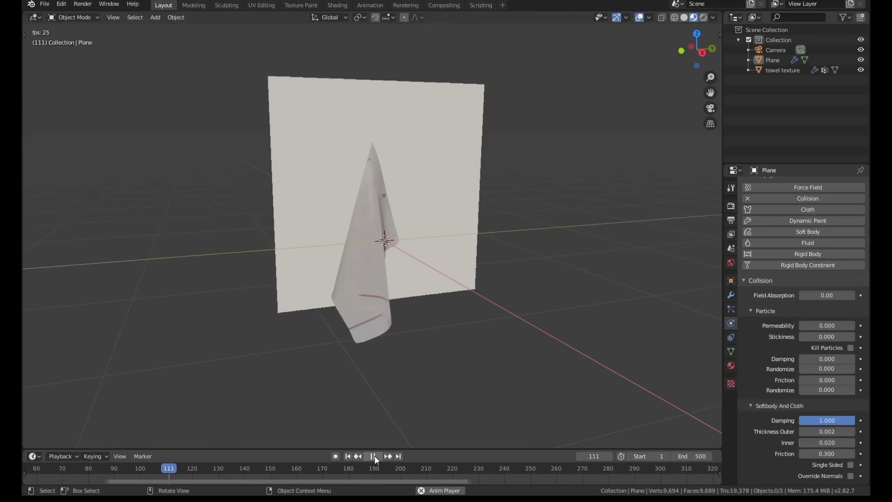
pyautogui.click(374, 456)
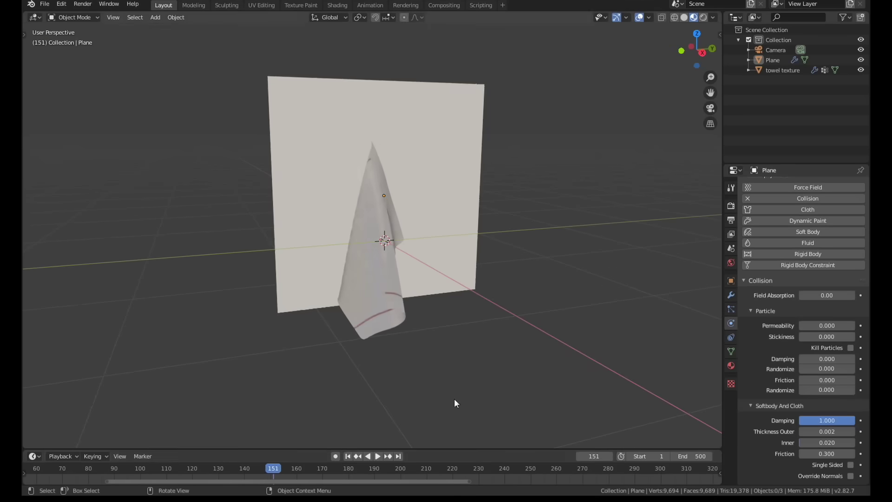
pyautogui.moveTo(519, 360)
pyautogui.mouseDown(button='middle')
pyautogui.moveTo(476, 316)
pyautogui.moveTo(498, 281)
pyautogui.mouseUp(button='middle')
pyautogui.press('z')
pyautogui.click(499, 255)
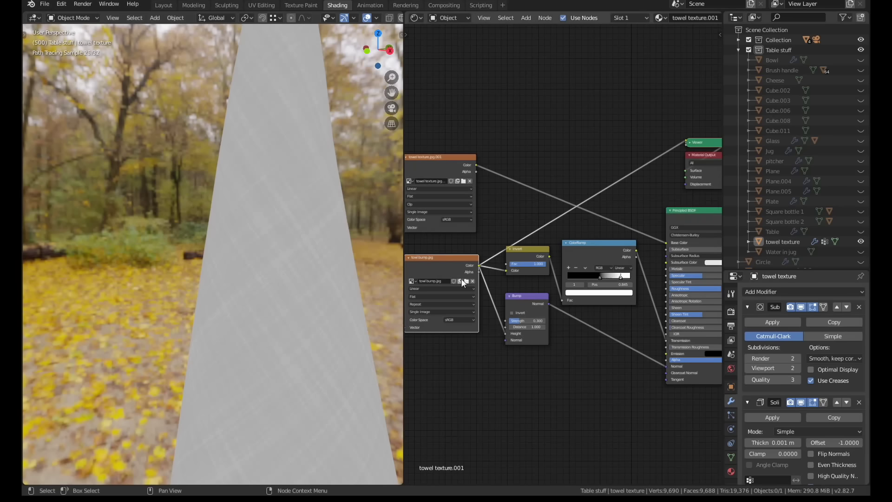
# Route the towel's Principled BSDF to the Material Output in place of the bump image preview
pyautogui.moveTo(674, 234); pyautogui.dragTo(531, 284, button='middle')
pyautogui.scroll(4, 530, 284)
pyautogui.keyDown('ctrl'); pyautogui.keyDown('shift'); pyautogui.click(540, 258); pyautogui.keyUp('shift'); pyautogui.keyUp('ctrl')
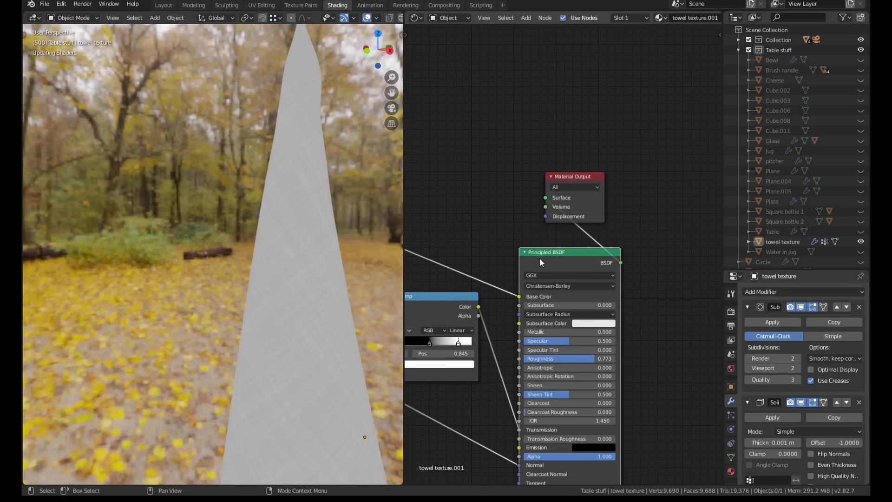
pyautogui.scroll(-5, 336, 282)
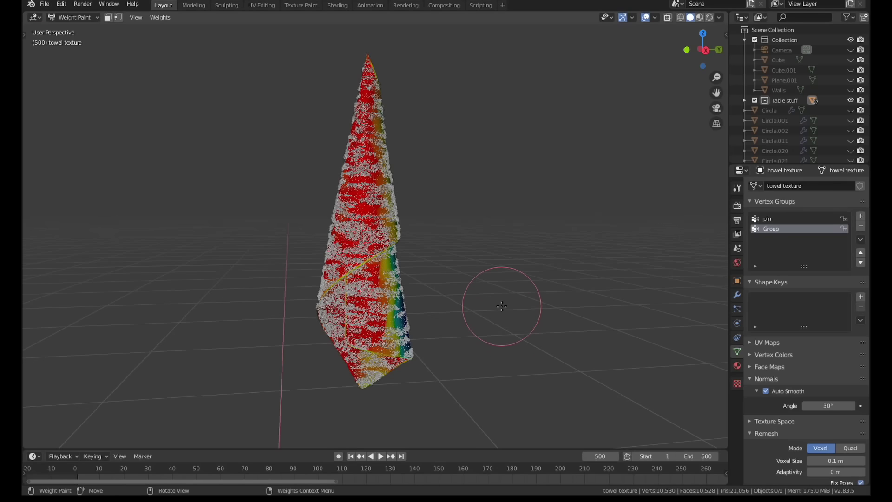
# Set the density vertex group of the towel's hair particles to Group
pyautogui.click(736, 310)
pyautogui.click(822, 374)
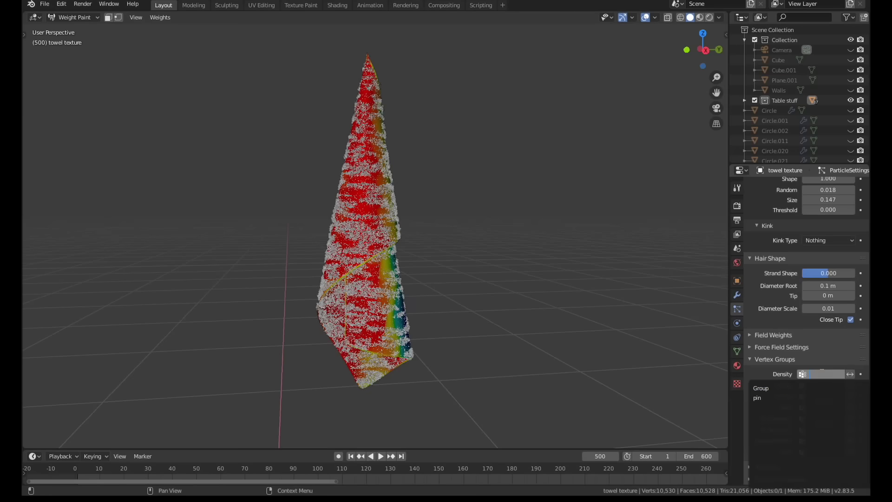
pyautogui.click(785, 390)
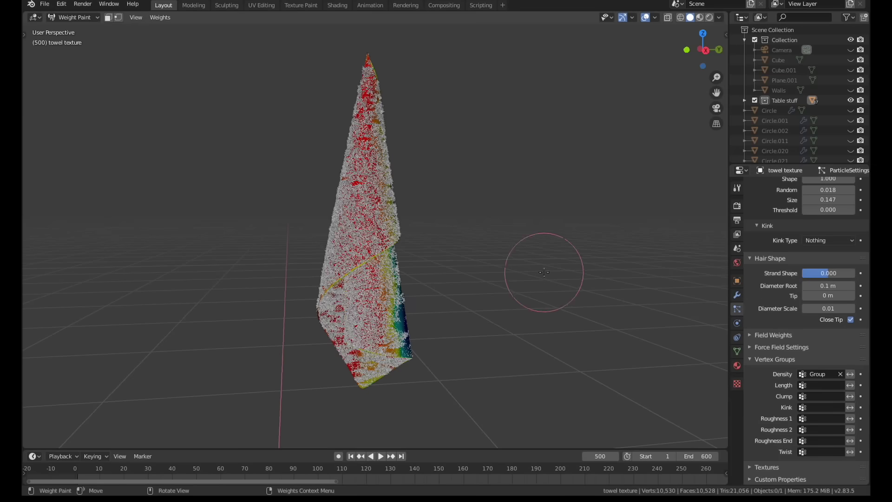
# Return the towel to Object Mode and view its hair particles in rendered shading
pyautogui.click(66, 18)
pyautogui.click(70, 28)
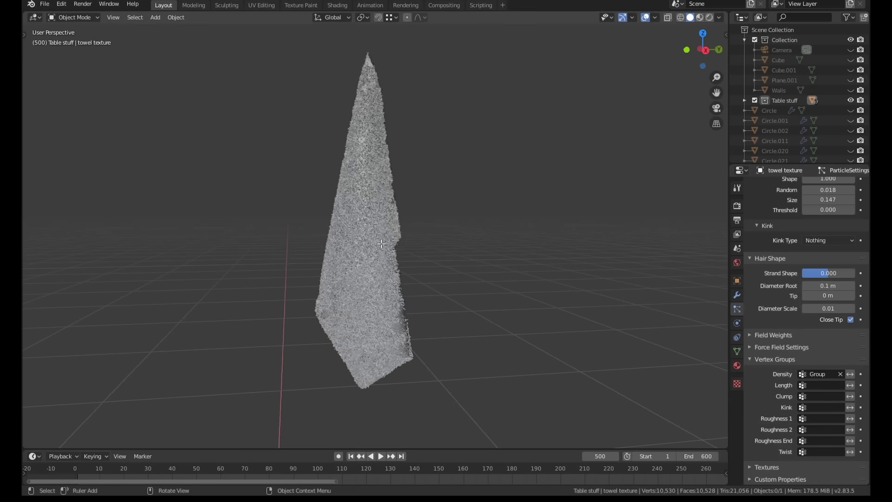
pyautogui.moveTo(380, 243)
pyautogui.mouseDown(button='middle')
pyautogui.moveTo(223, 235)
pyautogui.moveTo(472, 230)
pyautogui.moveTo(438, 251)
pyautogui.mouseUp(button='middle')
pyautogui.press('z')
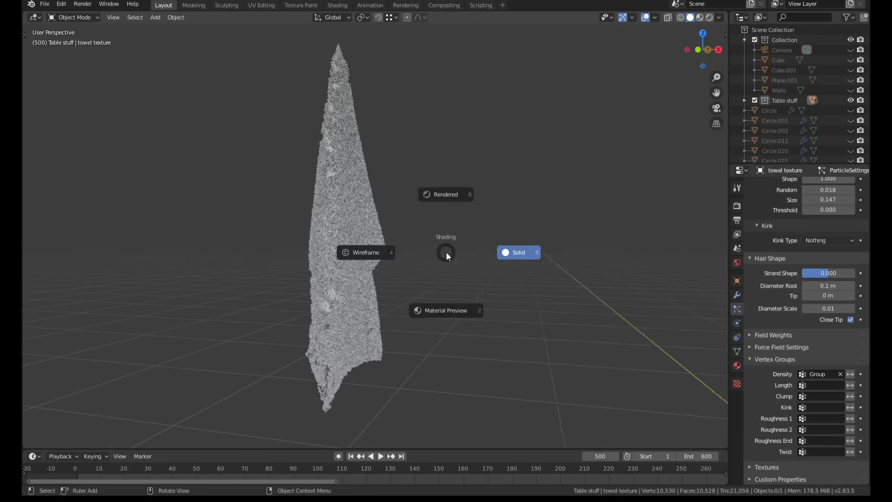
pyautogui.click(447, 201)
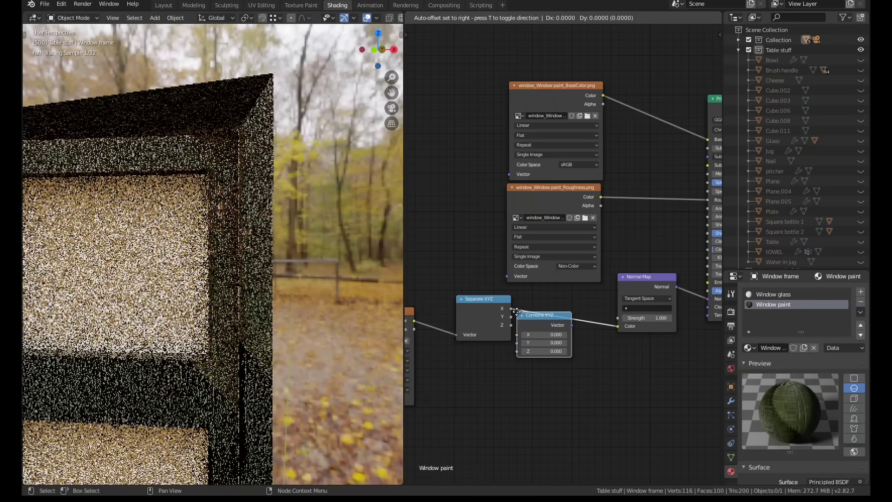
# Insert a Combine XYZ node before the window paint's Normal Map, link Separate XYZ's X and Z to it, and add an Invert node
pyautogui.moveTo(541, 325); pyautogui.dragTo(573, 327)
pyautogui.moveTo(510, 324); pyautogui.dragTo(555, 348)
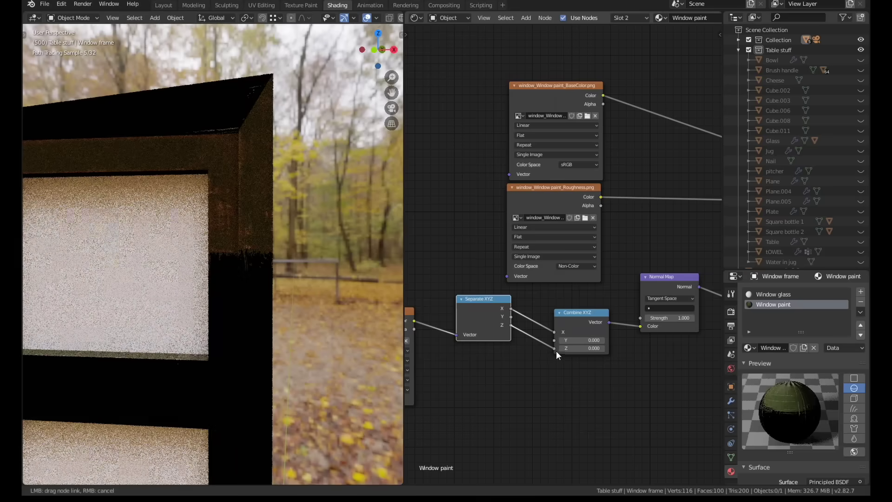
pyautogui.hotkey('shift', 'a')
pyautogui.write('inv')
pyautogui.press('Return')
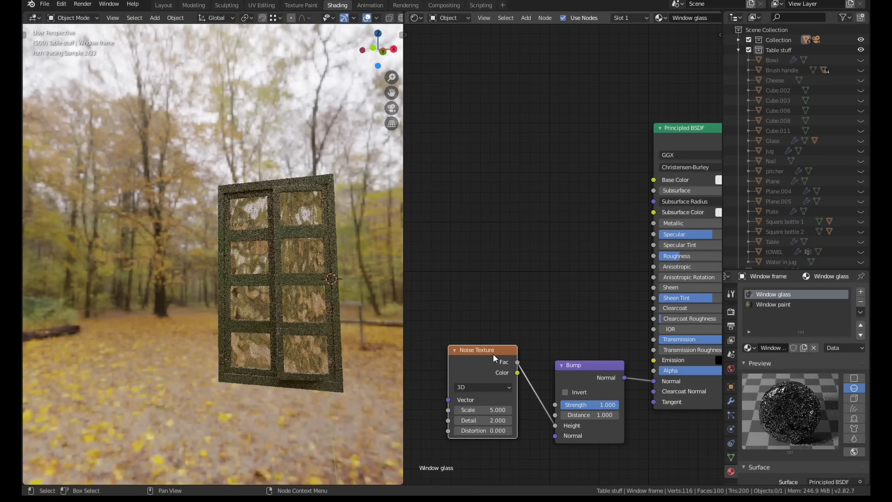
# Add texture mapping nodes to the Window glass material's Noise Texture and set the noise scale to 1
pyautogui.hotkey('ctrl', 't')
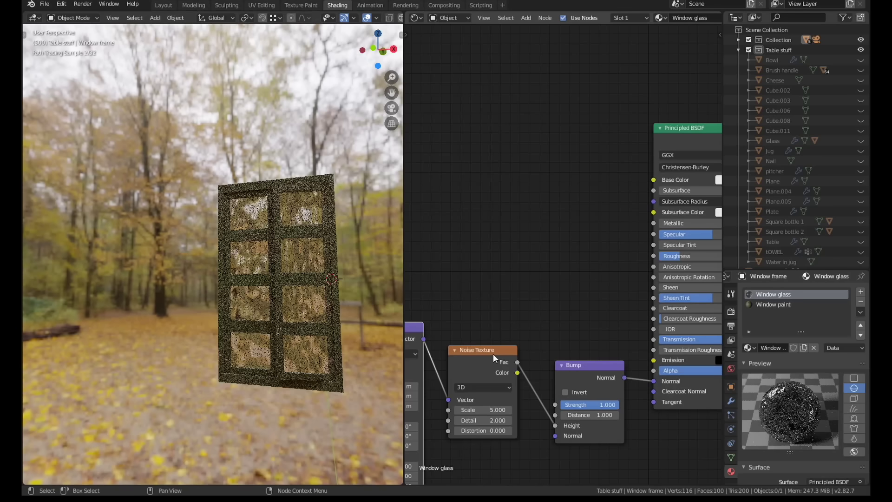
pyautogui.moveTo(493, 354); pyautogui.dragTo(699, 293, button='middle')
pyautogui.moveTo(476, 317); pyautogui.dragTo(511, 305)
pyautogui.moveTo(678, 321); pyautogui.dragTo(440, 336, button='middle')
pyautogui.click(459, 365)
pyautogui.write('1')
pyautogui.press('Return')
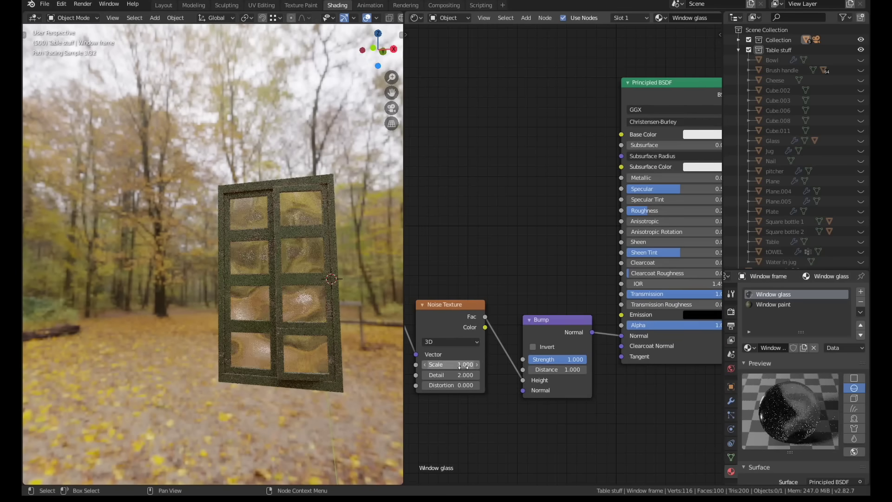
# Set the window glass noise distortion to 1.5 and detail to 0, and reduce the Bump strength to 0.3
pyautogui.click(452, 385)
pyautogui.write('1.5')
pyautogui.press('Return')
pyautogui.click(451, 375)
pyautogui.write('0')
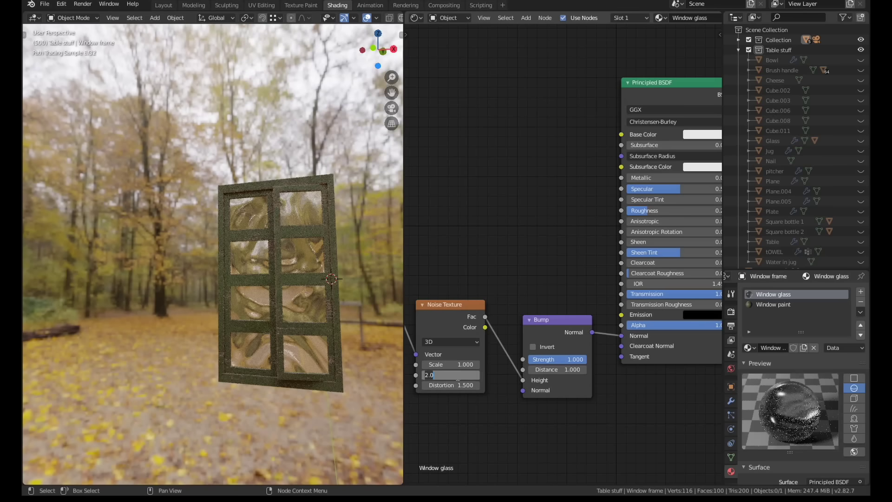
pyautogui.press('Return')
pyautogui.click(546, 359)
pyautogui.write('.3')
pyautogui.press('Return')
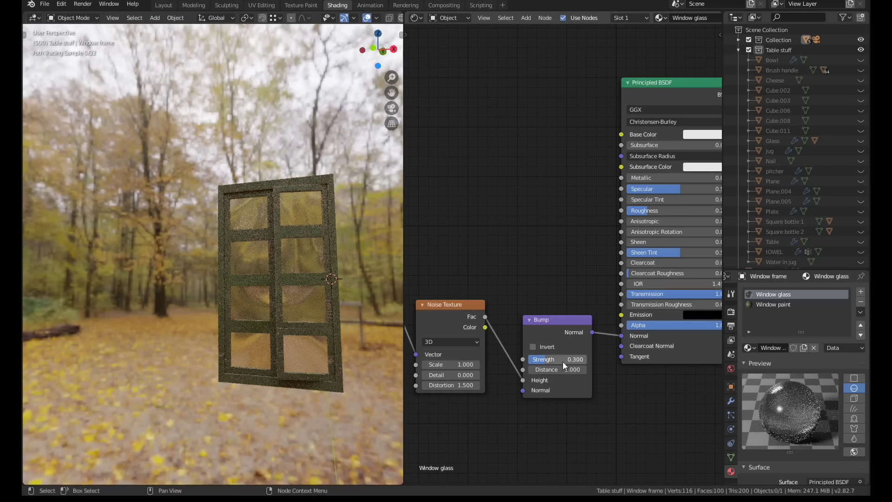
pyautogui.moveTo(339, 305); pyautogui.dragTo(359, 318, button='middle')
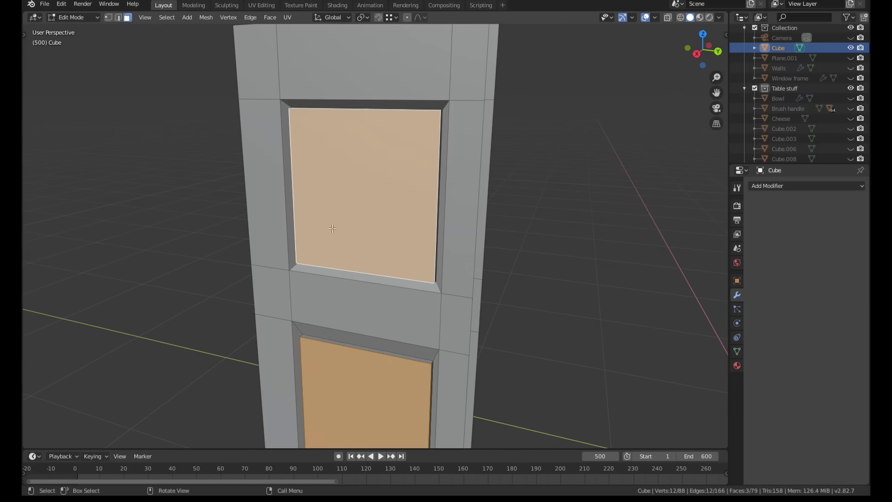
# Bevel the edges of the selected door panel faces with 21 segments and an offset of about 0.007 m
pyautogui.moveTo(433, 195); pyautogui.dragTo(381, 247, button='middle')
pyautogui.scroll(8, 399, 183)
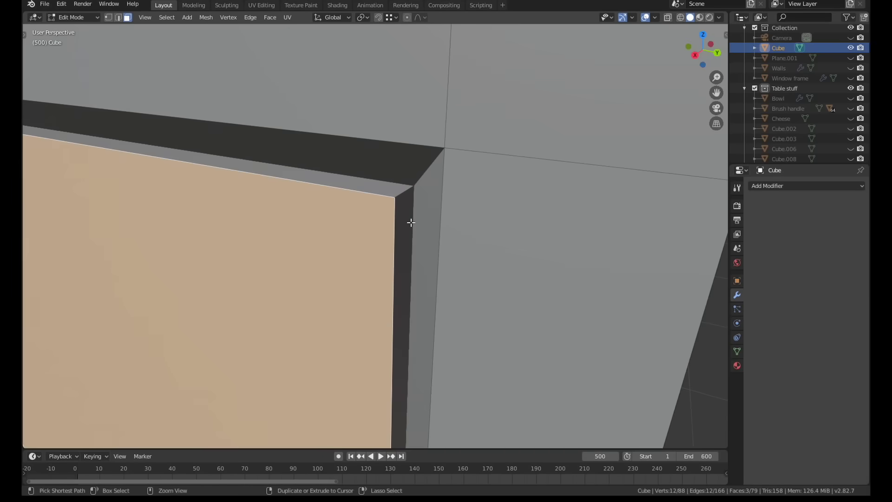
pyautogui.hotkey('ctrl', 'b')
pyautogui.scroll(18, 423, 216)
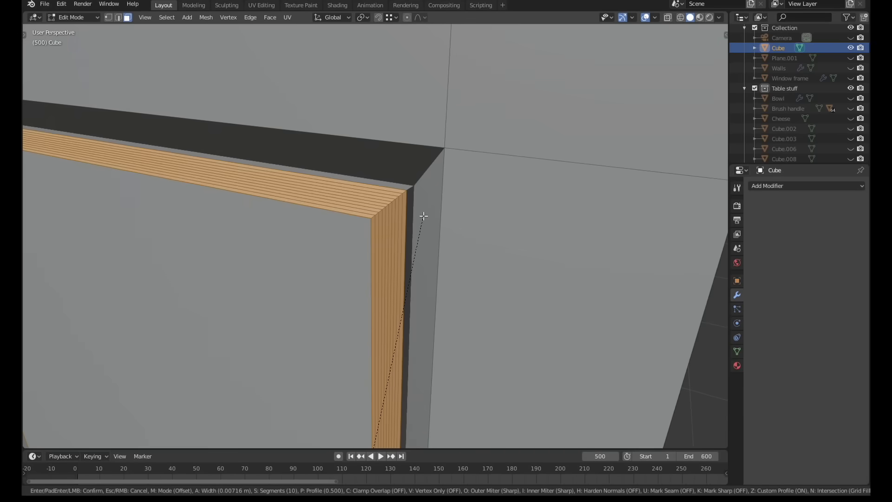
pyautogui.click(423, 216)
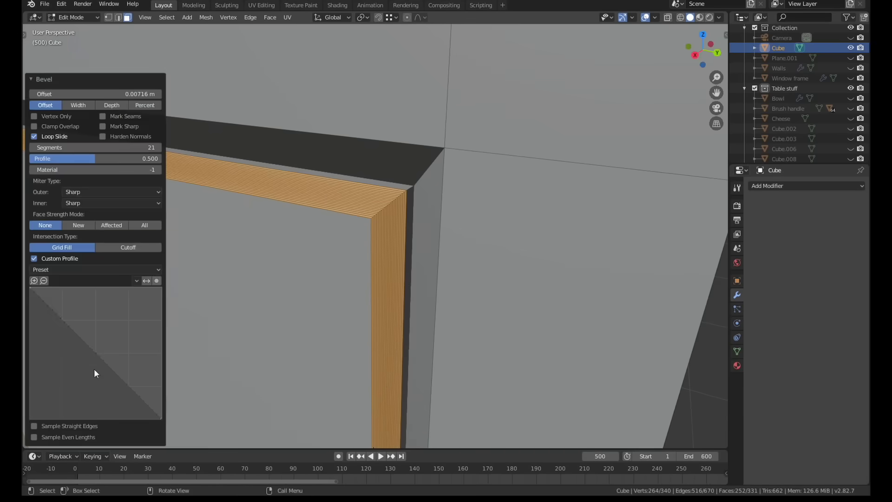
# Shape the bevel's custom profile into a wavy moulding curve using two added control points
pyautogui.moveTo(74, 335); pyautogui.dragTo(63, 340)
pyautogui.moveTo(105, 374); pyautogui.dragTo(62, 351)
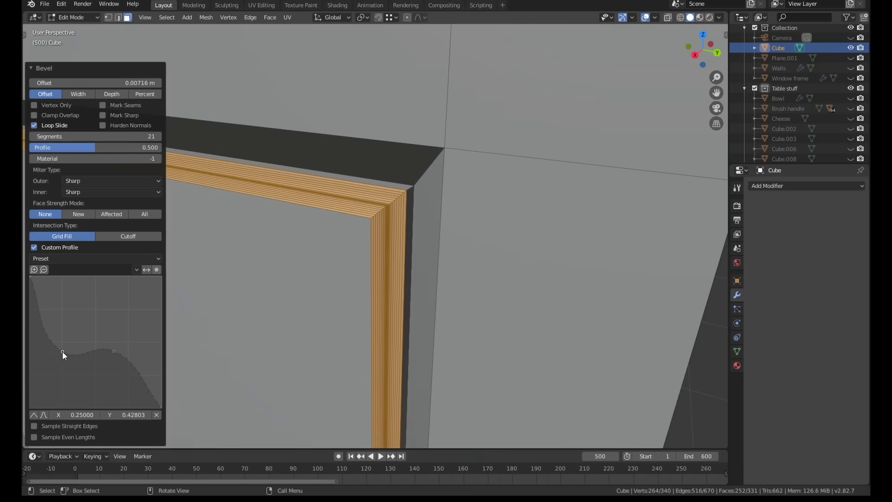
pyautogui.moveTo(362, 255); pyautogui.dragTo(408, 232, button='middle')
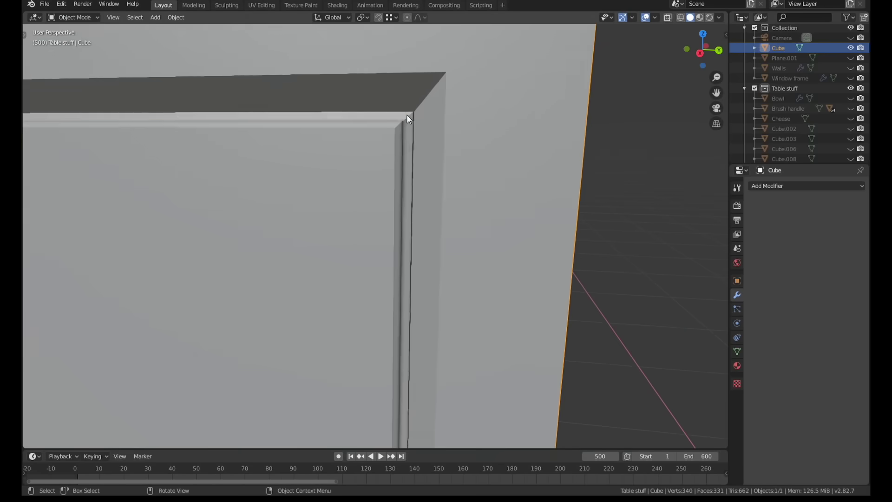
pyautogui.moveTo(406, 114)
pyautogui.mouseDown(button='middle')
pyautogui.moveTo(366, 135)
pyautogui.moveTo(374, 138)
pyautogui.mouseUp(button='middle')
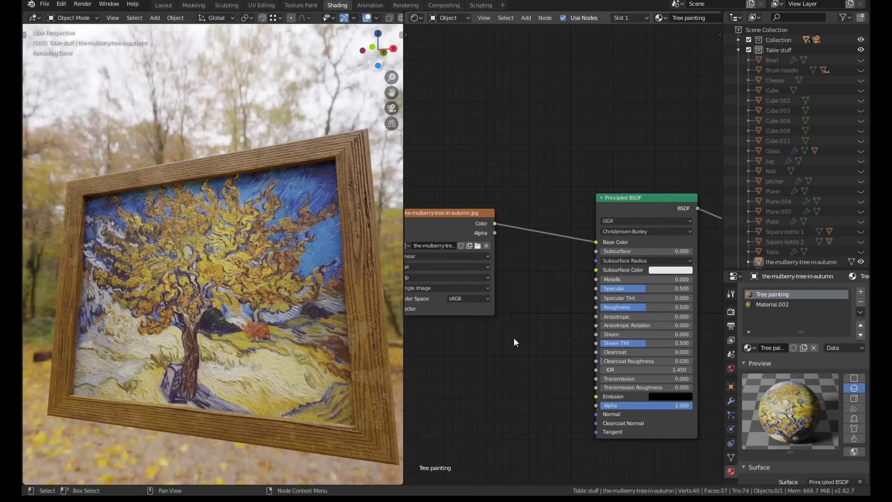
# Add a Bump node to the Tree painting material, linking the image colour to Height and the Bump output to the Principled BSDF's Normal
pyautogui.moveTo(514, 342); pyautogui.dragTo(502, 338, button='middle')
pyautogui.moveTo(483, 220); pyautogui.dragTo(613, 247)
pyautogui.moveTo(650, 303); pyautogui.dragTo(608, 306)
pyautogui.moveTo(501, 329); pyautogui.dragTo(522, 311, button='middle')
pyautogui.hotkey('shift', 'a')
pyautogui.click(522, 314)
pyautogui.write('bum')
pyautogui.press('Return')
pyautogui.click(518, 342)
pyautogui.moveTo(577, 356); pyautogui.dragTo(606, 392)
pyautogui.moveTo(505, 201); pyautogui.dragTo(517, 397)
# Set the strength of the tree painting's Bump node to 0.6
pyautogui.click(547, 379)
pyautogui.write('.6')
pyautogui.press('Return')
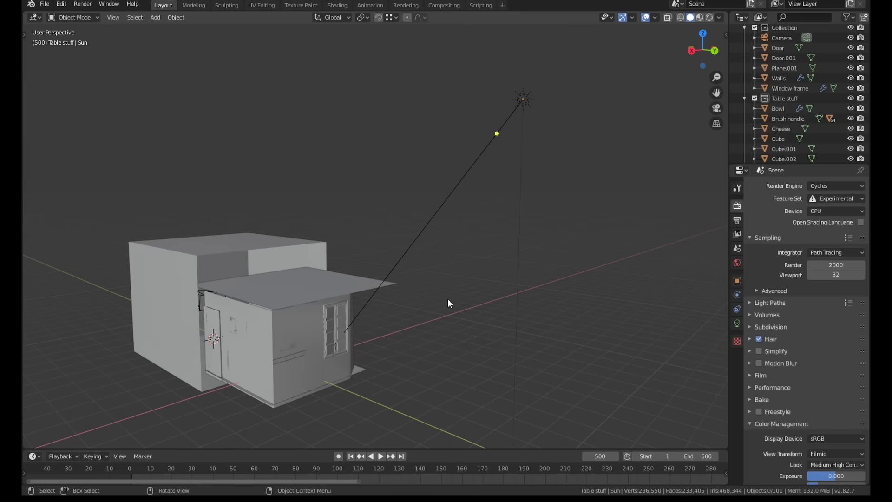
# Add a point light and position it beside the camera inside the large enclosure
pyautogui.click(475, 400)
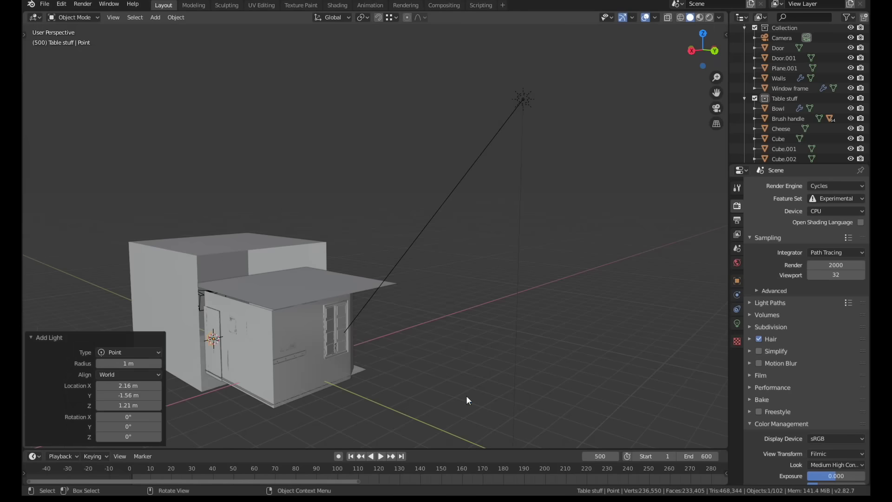
pyautogui.press('KP_7')
pyautogui.moveTo(280, 375); pyautogui.dragTo(383, 261, button='middle')
pyautogui.click(356, 322)
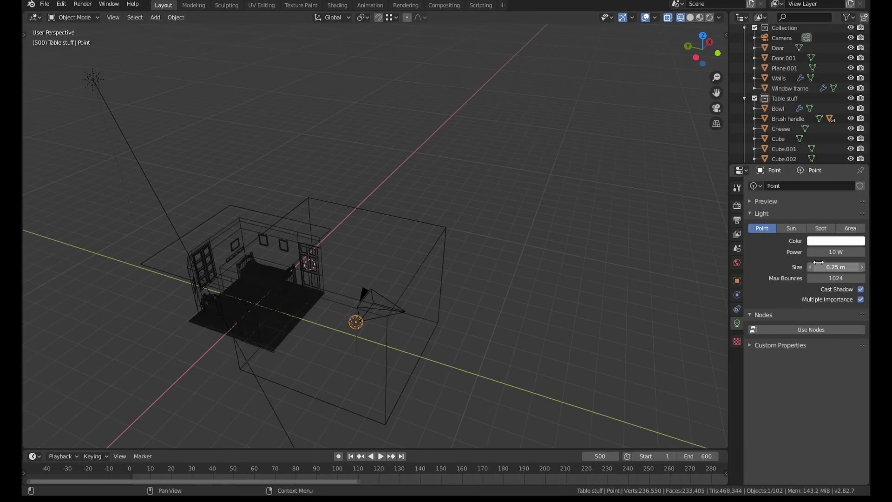
# Tint the point light pale yellow and set its power to 150 W while viewing the rendered room through the camera
pyautogui.click(836, 240)
pyautogui.press('KP_0')
pyautogui.hotkey('ctrl', 'z')
pyautogui.scroll(3, 521, 282)
pyautogui.hotkey('shift', 'z')
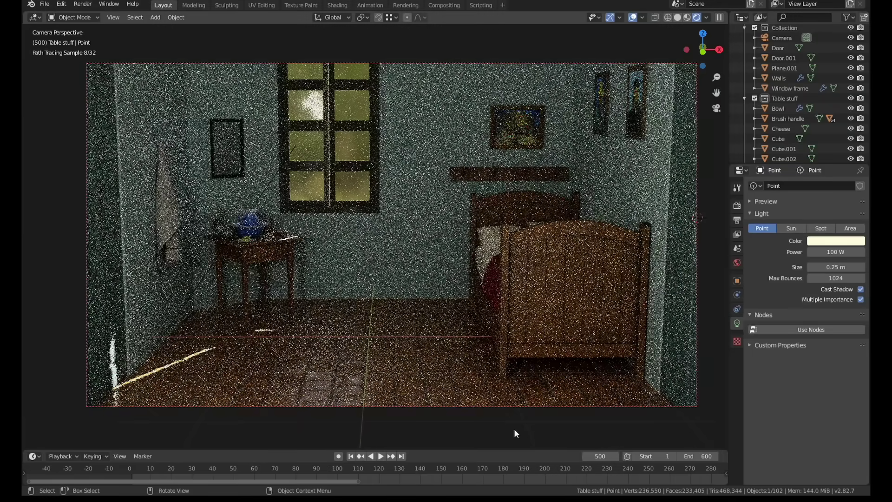
pyautogui.click(836, 252)
pyautogui.write('150')
pyautogui.press('Return')
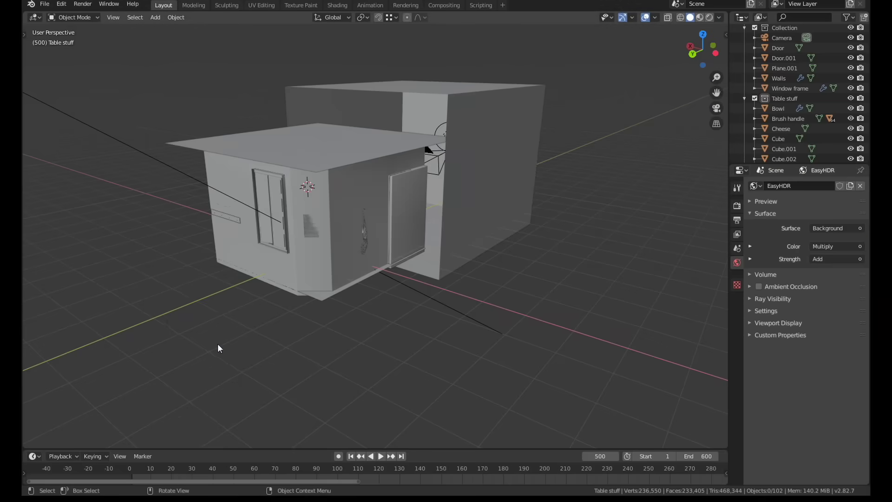
# Add an area light to the scene and make it a portal
pyautogui.hotkey('shift', 'a')
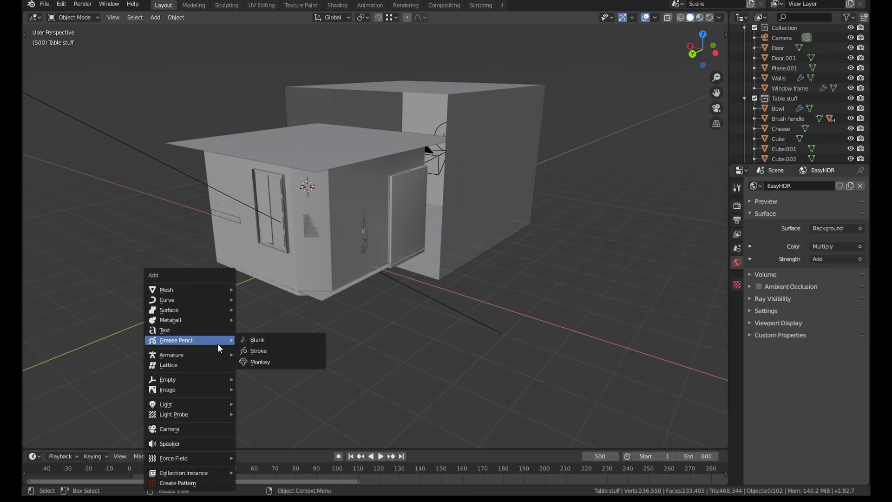
pyautogui.moveTo(201, 414)
pyautogui.click(258, 437)
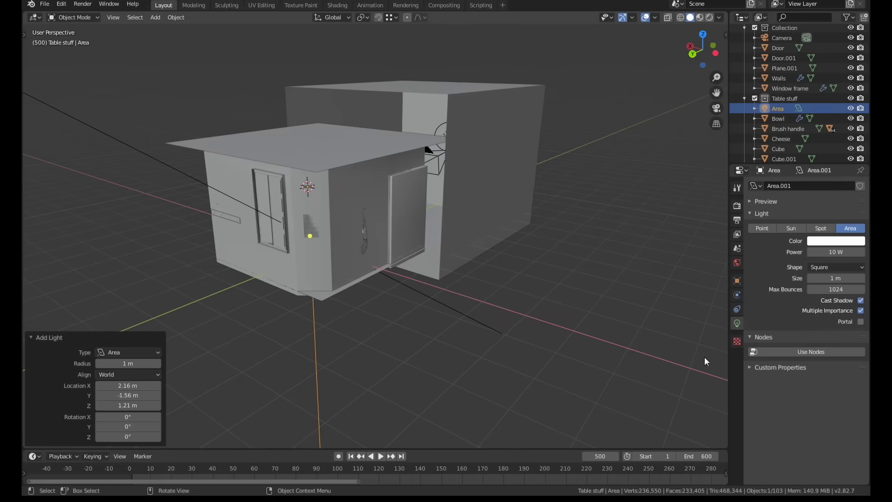
pyautogui.click(860, 321)
# Move the portal light along Y outside the window wall and rotate it about X by 90° and then 180°
pyautogui.press('g')
pyautogui.press('y')
pyautogui.click(227, 336)
pyautogui.write('rx90')
pyautogui.press('Return')
pyautogui.write('rx180')
pyautogui.press('Return')
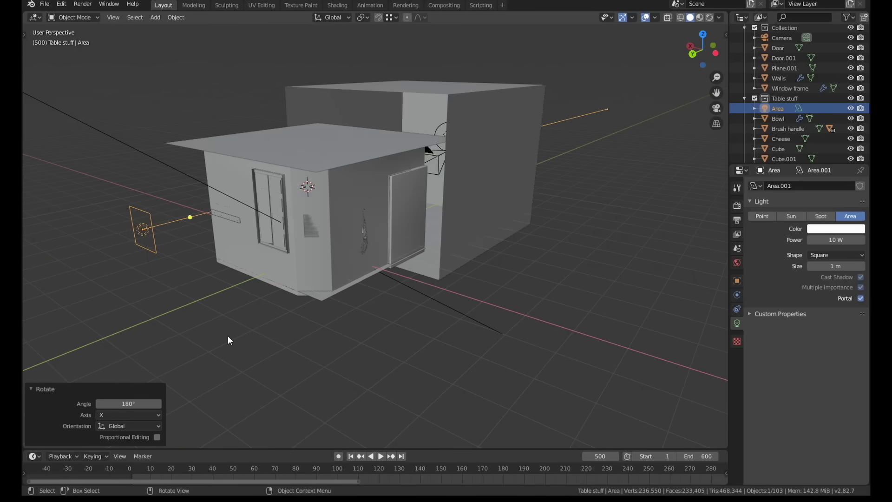
# Position the portal light over the window in the back view and scale it along Z to match the window's height
pyautogui.press('KP_1')
pyautogui.press('KP_Decimal')
pyautogui.press('ctrl+KP_1')
pyautogui.keyDown('shift'); pyautogui.moveTo(207, 281); pyautogui.dragTo(330, 309, button='middle'); pyautogui.keyUp('shift')
pyautogui.press('g')
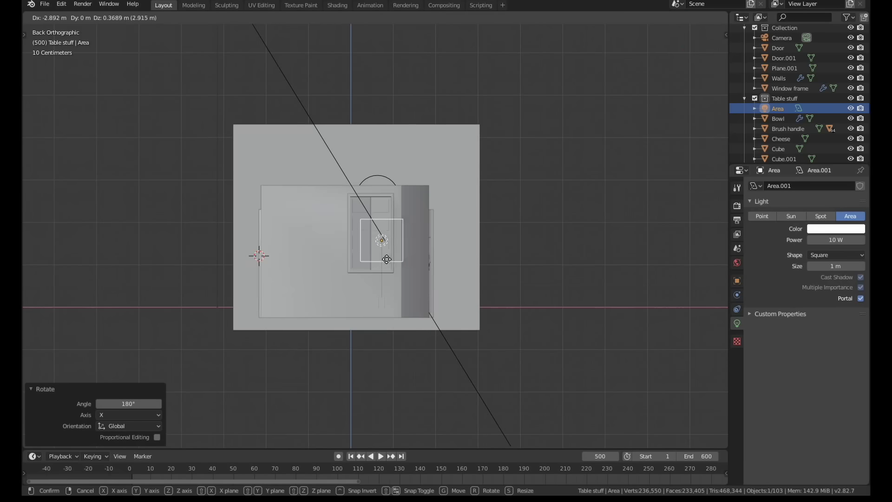
pyautogui.click(379, 252)
pyautogui.scroll(7, 379, 252)
pyautogui.press('s')
pyautogui.press('z')
pyautogui.click(414, 325)
pyautogui.moveTo(414, 325); pyautogui.dragTo(483, 336, button='middle')
pyautogui.keyDown('shift'); pyautogui.moveTo(399, 283); pyautogui.dragTo(464, 361, button='middle'); pyautogui.keyUp('shift')
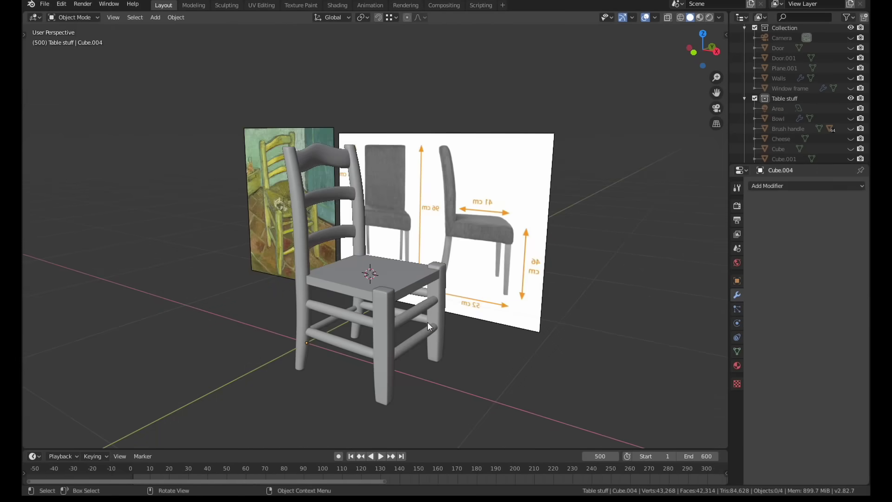
pyautogui.moveTo(359, 298); pyautogui.dragTo(353, 293, button='middle')
pyautogui.press('ctrl+KP_7')
pyautogui.press('Tab')
pyautogui.scroll(3, 327, 278)
pyautogui.moveTo(325, 251); pyautogui.dragTo(350, 317, button='middle')
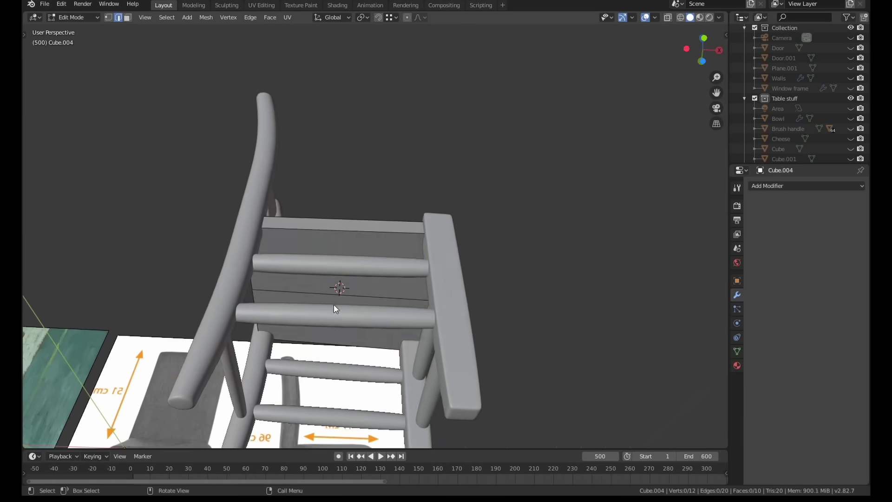
pyautogui.press('Tab')
# Select the lengthwise edge loops along the underside of the chair frame's lower rungs in Edit Mode
pyautogui.click(350, 318)
pyautogui.press('ctrl+KP_7')
pyautogui.press('Tab')
pyautogui.scroll(2, 325, 190)
pyautogui.hotkey('alt', 'a')
pyautogui.keyDown('alt'); pyautogui.click(328, 180); pyautogui.keyUp('alt')
pyautogui.keyDown('alt'); pyautogui.keyDown('shift'); pyautogui.click(482, 268); pyautogui.keyUp('shift'); pyautogui.keyUp('alt')
pyautogui.keyDown('alt'); pyautogui.keyDown('shift'); pyautogui.click(204, 287); pyautogui.keyUp('shift'); pyautogui.keyUp('alt')
pyautogui.keyDown('shift'); pyautogui.moveTo(310, 363); pyautogui.dragTo(325, 195, button='middle'); pyautogui.keyUp('shift')
pyautogui.keyDown('alt'); pyautogui.keyDown('shift'); pyautogui.click(339, 339); pyautogui.keyUp('shift'); pyautogui.keyUp('alt')
pyautogui.keyDown('alt'); pyautogui.keyDown('shift'); pyautogui.click(339, 298); pyautogui.keyUp('shift'); pyautogui.keyUp('alt')
pyautogui.moveTo(339, 299); pyautogui.dragTo(344, 265, button='middle')
pyautogui.keyDown('alt'); pyautogui.keyDown('shift'); pyautogui.click(516, 185); pyautogui.keyUp('shift'); pyautogui.keyUp('alt')
# Extend the edge loop selection from the rungs to further parts of the chair frame
pyautogui.scroll(-4, 470, 193)
pyautogui.moveTo(492, 186); pyautogui.dragTo(469, 193, button='middle')
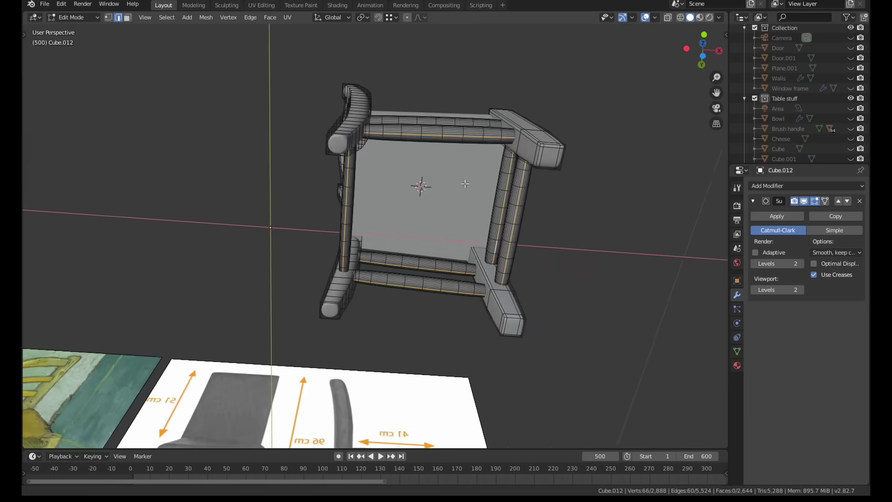
pyautogui.scroll(5, 427, 172)
pyautogui.keyDown('alt'); pyautogui.keyDown('shift'); pyautogui.click(428, 171); pyautogui.keyUp('shift'); pyautogui.keyUp('alt')
pyautogui.scroll(-5, 427, 171)
pyautogui.moveTo(427, 172); pyautogui.dragTo(579, 297, button='middle')
pyautogui.keyDown('alt'); pyautogui.keyDown('shift'); pyautogui.click(394, 342); pyautogui.keyUp('shift'); pyautogui.keyUp('alt')
pyautogui.moveTo(394, 342); pyautogui.dragTo(423, 354, button='middle')
pyautogui.scroll(6, 349, 221)
pyautogui.keyDown('alt'); pyautogui.keyDown('shift'); pyautogui.click(364, 254); pyautogui.keyUp('shift'); pyautogui.keyUp('alt')
# Add the remaining edge loops of the chair frame to the selection and mark all selected edges as seams
pyautogui.moveTo(587, 77)
pyautogui.keyDown('ctrl'); pyautogui.mouseDown(button='middle')
pyautogui.moveTo(602, 119)
pyautogui.moveTo(590, 83)
pyautogui.mouseUp(button='middle'); pyautogui.keyUp('ctrl')
pyautogui.moveTo(432, 172); pyautogui.dragTo(457, 139, button='middle')
pyautogui.scroll(6, 457, 216)
pyautogui.moveTo(418, 250); pyautogui.dragTo(398, 259, button='middle')
pyautogui.keyDown('alt'); pyautogui.keyDown('shift'); pyautogui.click(398, 259); pyautogui.keyUp('shift'); pyautogui.keyUp('alt')
pyautogui.scroll(-3, 408, 232)
pyautogui.keyDown('alt'); pyautogui.keyDown('shift'); pyautogui.click(421, 306); pyautogui.keyUp('shift'); pyautogui.keyUp('alt')
pyautogui.keyDown('shift'); pyautogui.moveTo(422, 330); pyautogui.dragTo(468, 225, button='middle'); pyautogui.keyUp('shift')
pyautogui.keyDown('alt'); pyautogui.keyDown('shift'); pyautogui.click(453, 268); pyautogui.keyUp('shift'); pyautogui.keyUp('alt')
pyautogui.moveTo(453, 260); pyautogui.dragTo(726, 321, button='middle')
pyautogui.scroll(-4, 478, 288)
pyautogui.press('u')
pyautogui.click(475, 247)
# Select the whole chair frame mesh and unwrap its UVs along the seams
pyautogui.keyDown('shift'); pyautogui.moveTo(567, 285); pyautogui.dragTo(465, 252, button='middle'); pyautogui.keyUp('shift')
pyautogui.press('a')
pyautogui.press('u')
pyautogui.press('u')
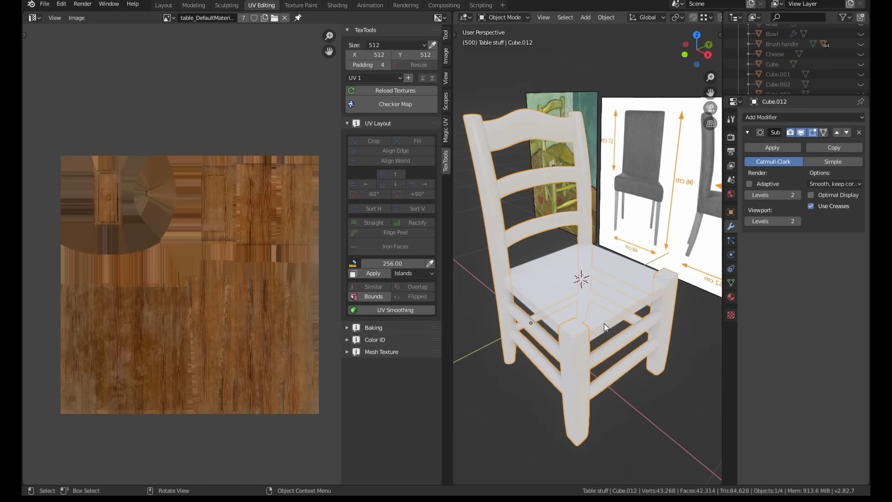
# Show the chair frame's UV layout in Edit Mode and apply the TextTools-style checker map to the frame
pyautogui.press('Tab')
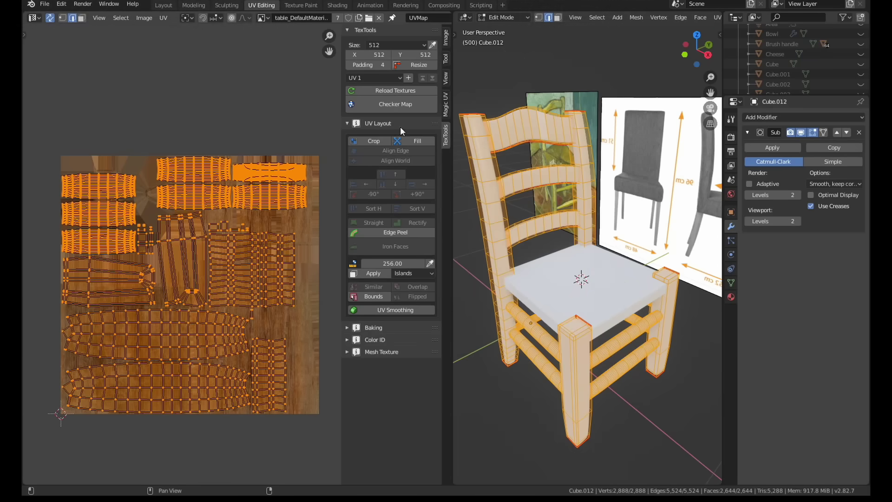
pyautogui.click(395, 106)
pyautogui.moveTo(581, 238); pyautogui.dragTo(572, 283, button='middle')
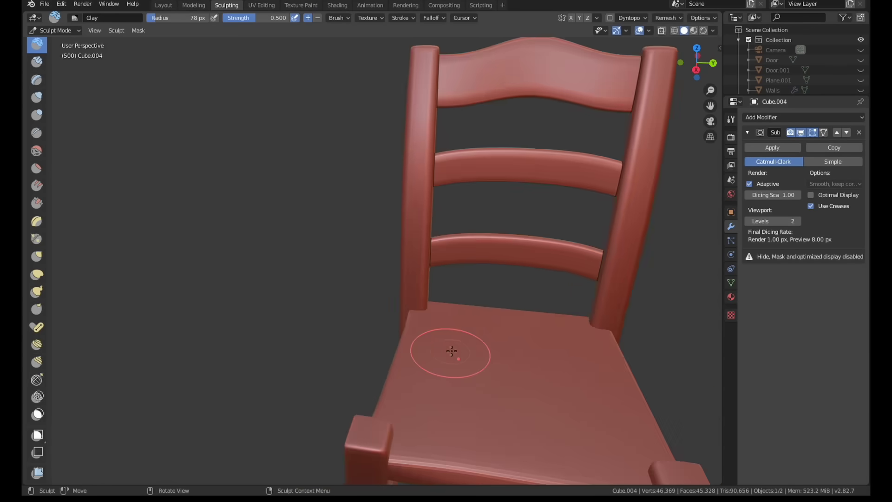
# Sculpt the centre of the chair seat with a resized Elastic Deform brush
pyautogui.moveTo(454, 354); pyautogui.dragTo(530, 296, button='middle')
pyautogui.moveTo(529, 296); pyautogui.dragTo(322, 382)
pyautogui.moveTo(517, 269); pyautogui.dragTo(260, 297, button='middle')
pyautogui.click(37, 275)
pyautogui.moveTo(478, 335); pyautogui.dragTo(464, 325, button='middle')
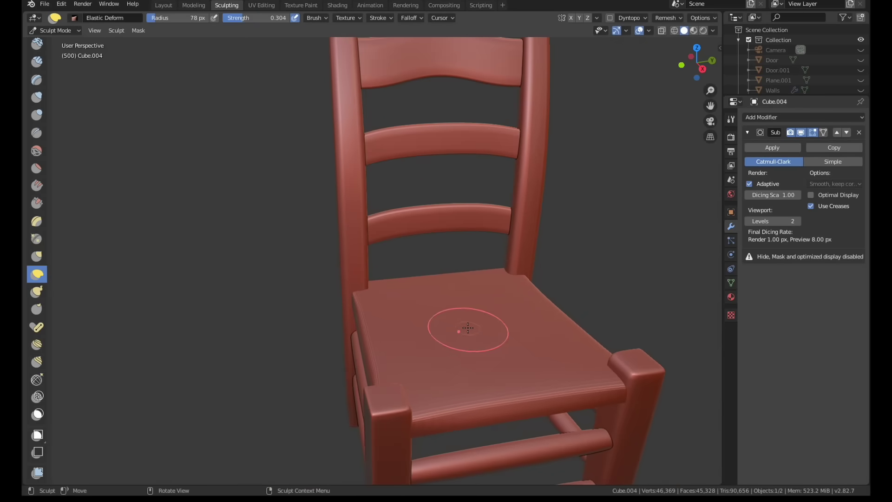
pyautogui.press('[')
pyautogui.press('[')
pyautogui.moveTo(467, 328); pyautogui.dragTo(467, 334)
pyautogui.press('f')
pyautogui.click(482, 334)
pyautogui.scroll(-3, 475, 336)
pyautogui.moveTo(475, 336); pyautogui.dragTo(470, 304, button='middle')
pyautogui.scroll(2, 515, 318)
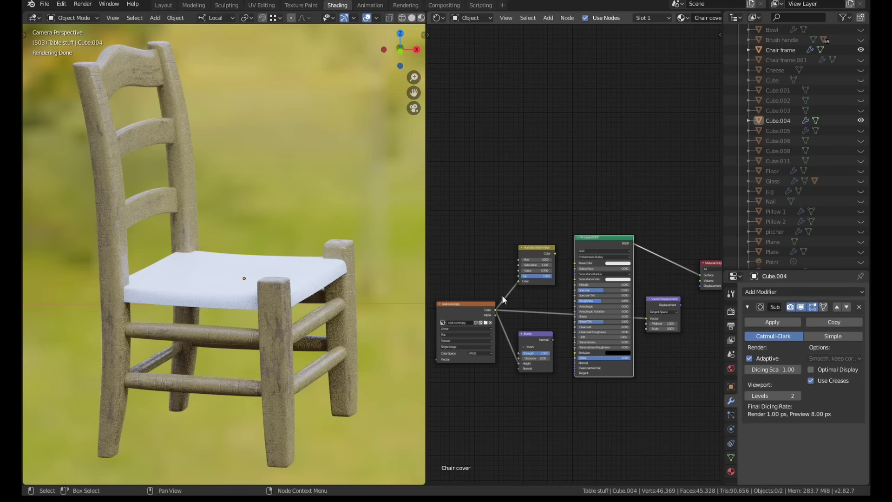
# Preview the seat cover image, link Hue Saturation Value to the Principled BSDF's Base Color, and route the Principled BSDF to the Material Output
pyautogui.keyDown('ctrl'); pyautogui.keyDown('shift'); pyautogui.click(480, 305); pyautogui.keyUp('shift'); pyautogui.keyUp('ctrl')
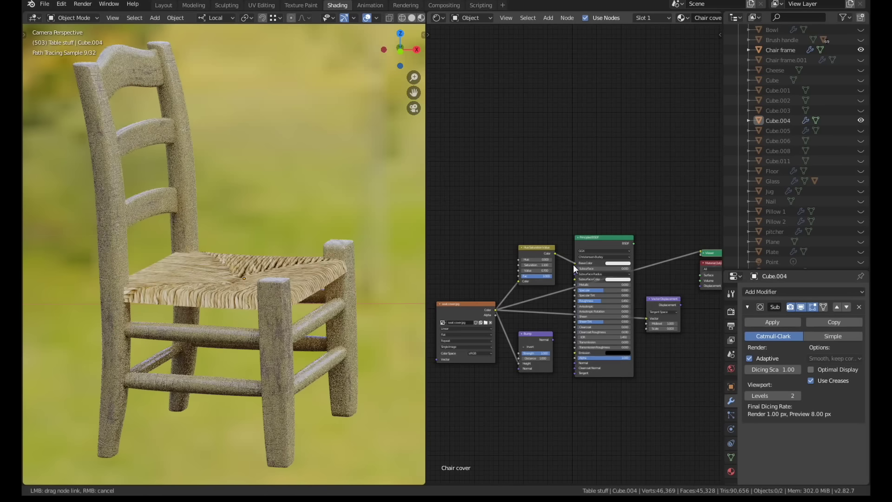
pyautogui.keyDown('ctrl'); pyautogui.keyDown('shift'); pyautogui.click(601, 241); pyautogui.keyUp('shift'); pyautogui.keyUp('ctrl')
pyautogui.scroll(1, 553, 346)
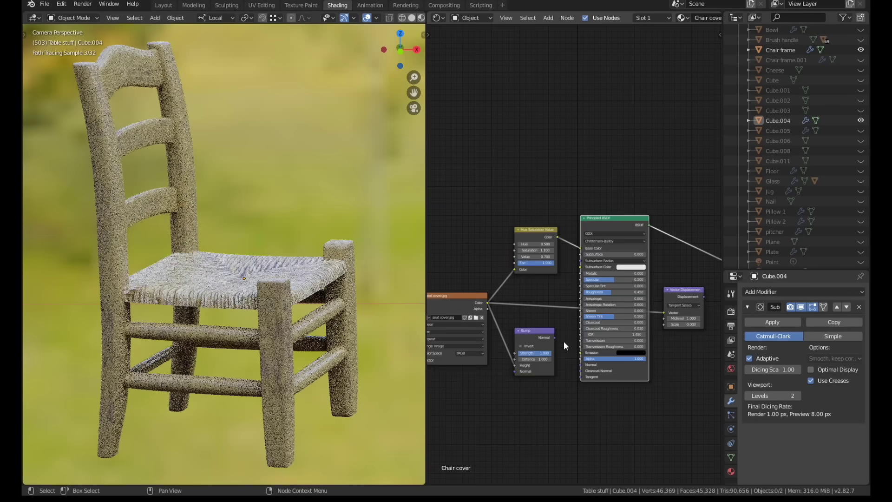
# Link the chair cover's Bump output to the Principled BSDF's Normal and its Vector Displacement to the Material Output's Displacement
pyautogui.moveTo(553, 338); pyautogui.dragTo(581, 365)
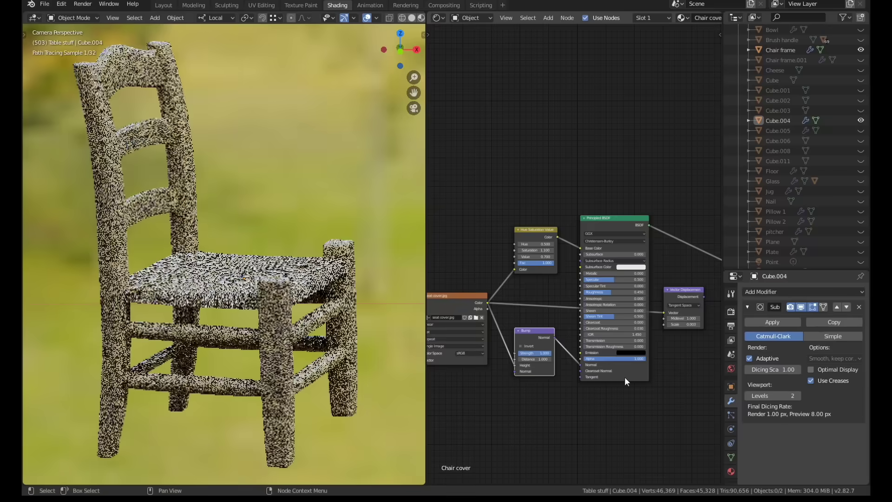
pyautogui.moveTo(623, 367); pyautogui.dragTo(493, 384, button='middle')
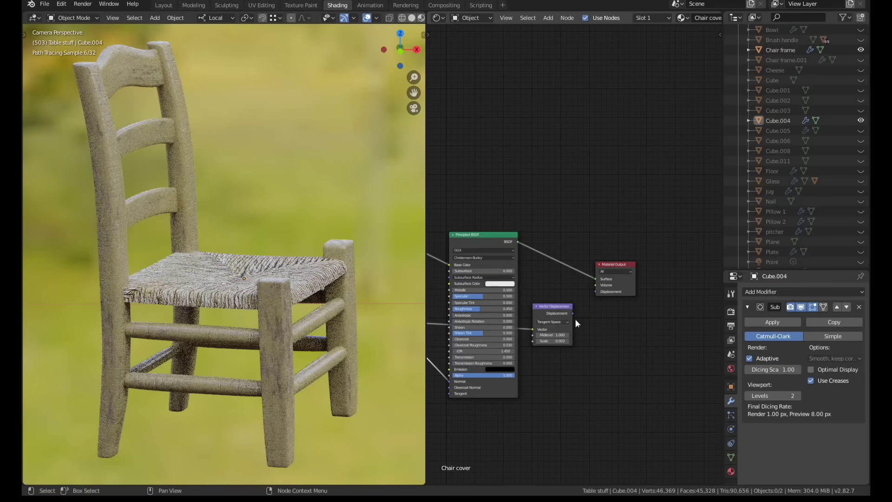
pyautogui.moveTo(572, 313); pyautogui.dragTo(595, 292)
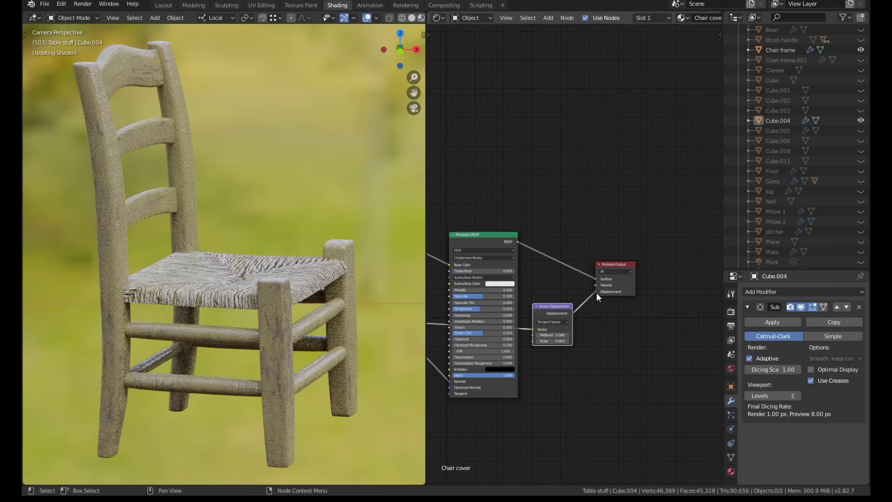